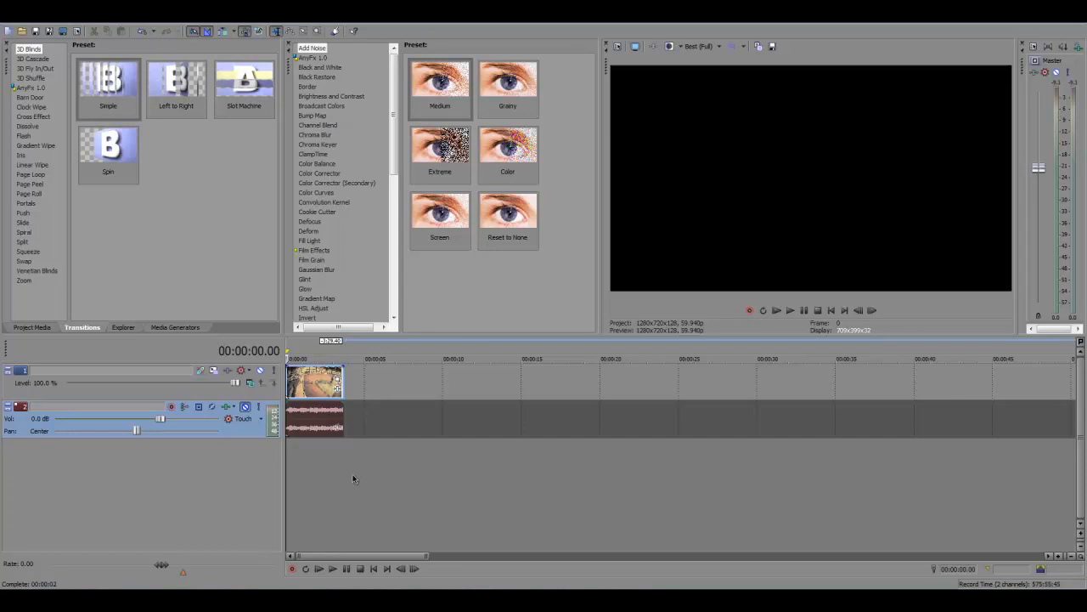
- Select the BMX clip and play it back from the start
left_click(296, 385)
key("space")
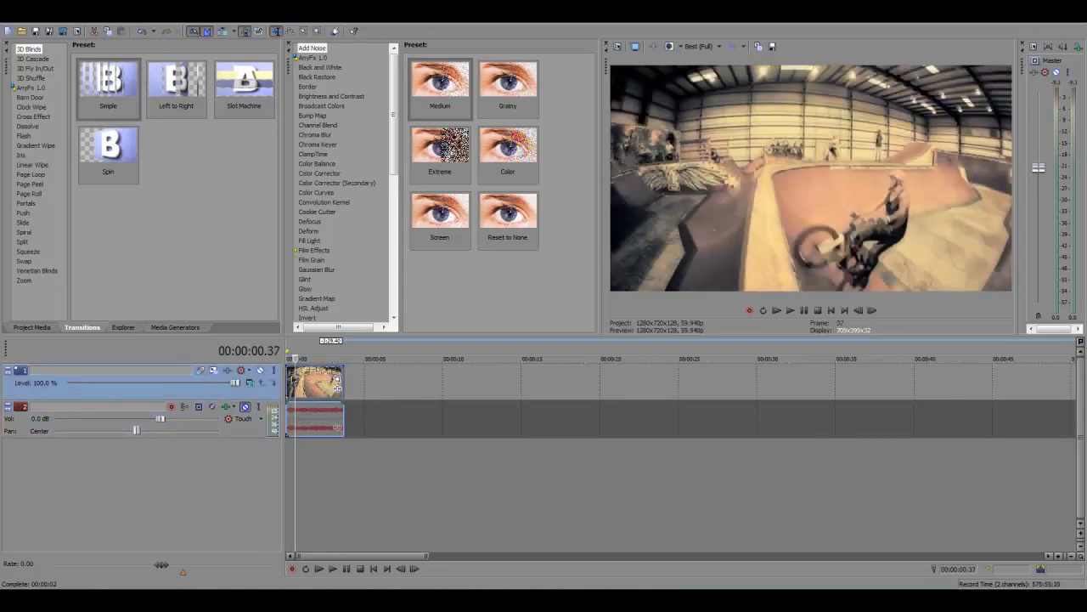
key("space")
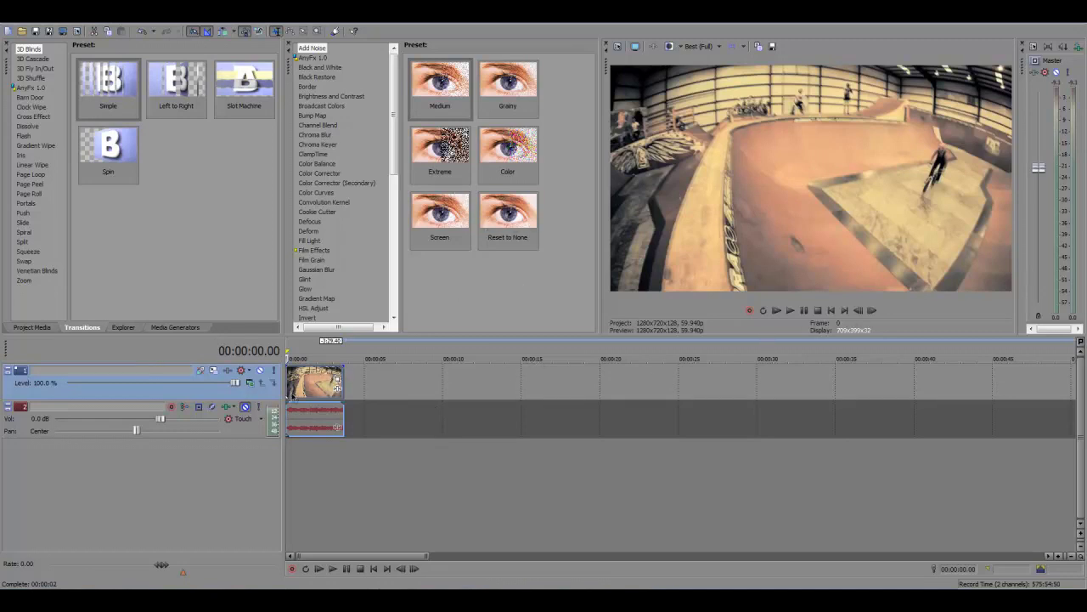
key("Home")
key("space")
- Apply the HD 720-60p project template, keeping the frame rate at 59.940
left_click(12, 21)
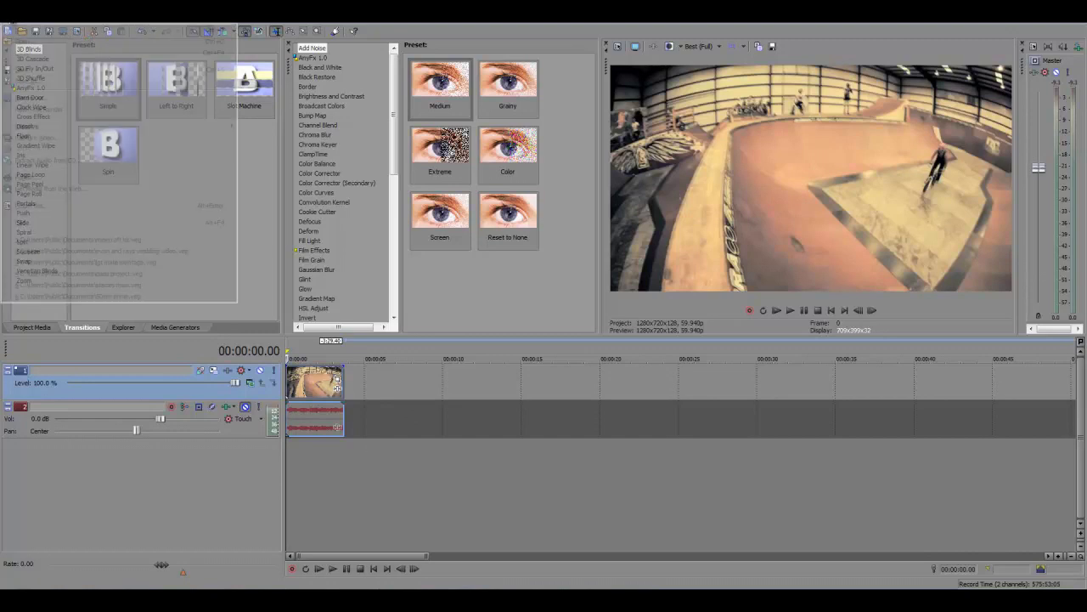
left_click(266, 219)
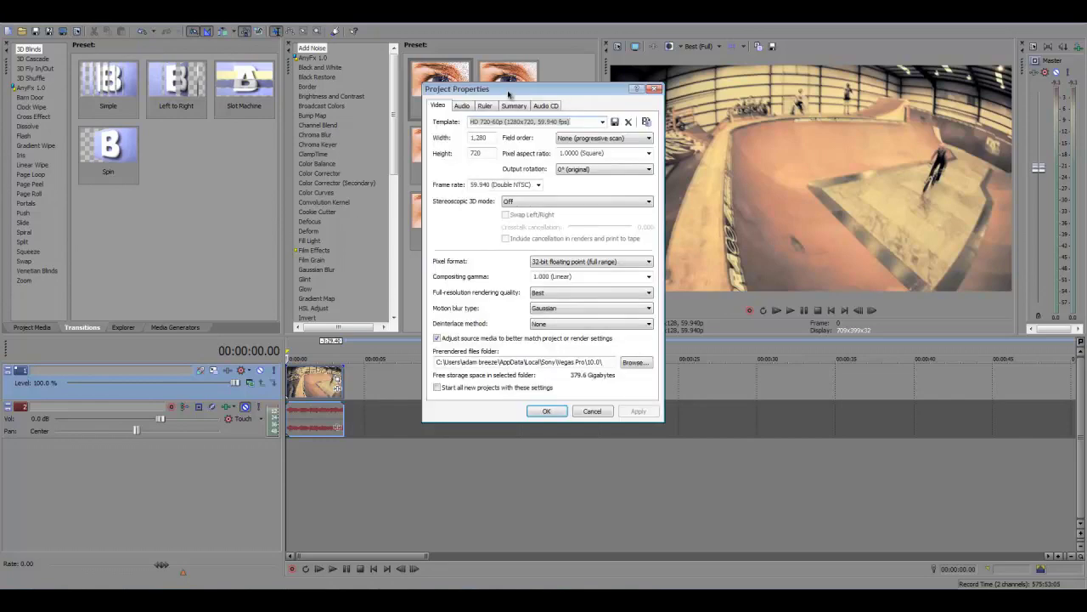
left_click_drag(506, 94, 494, 125)
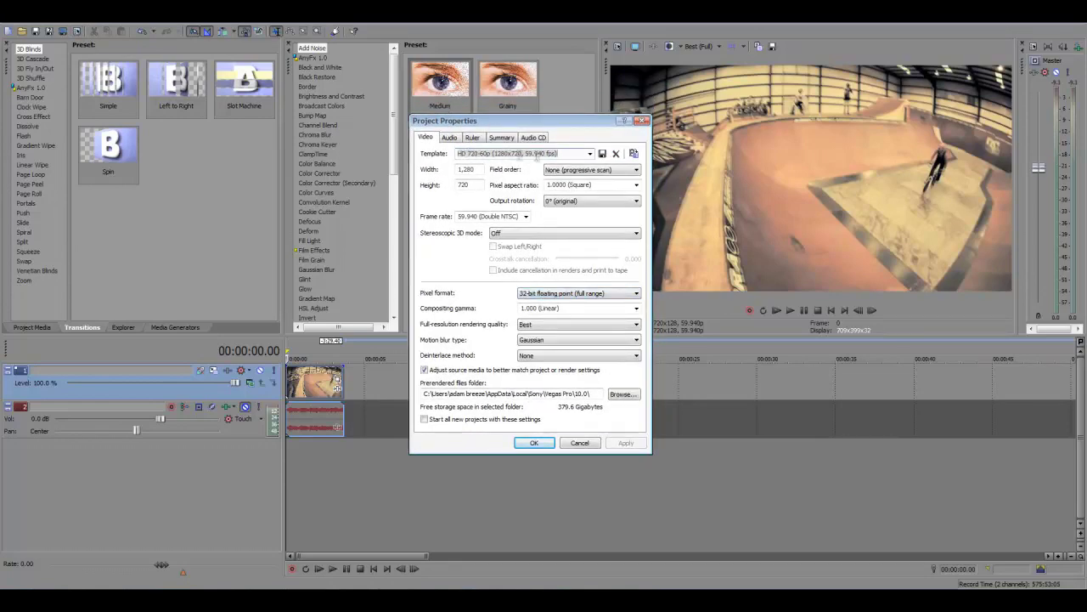
left_click(591, 153)
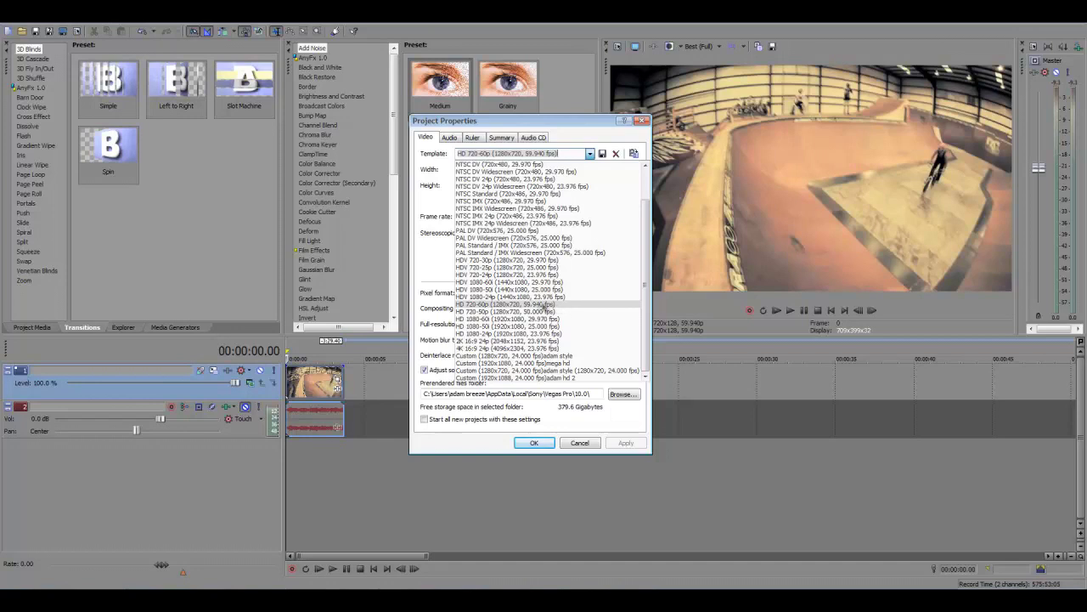
left_click(537, 304)
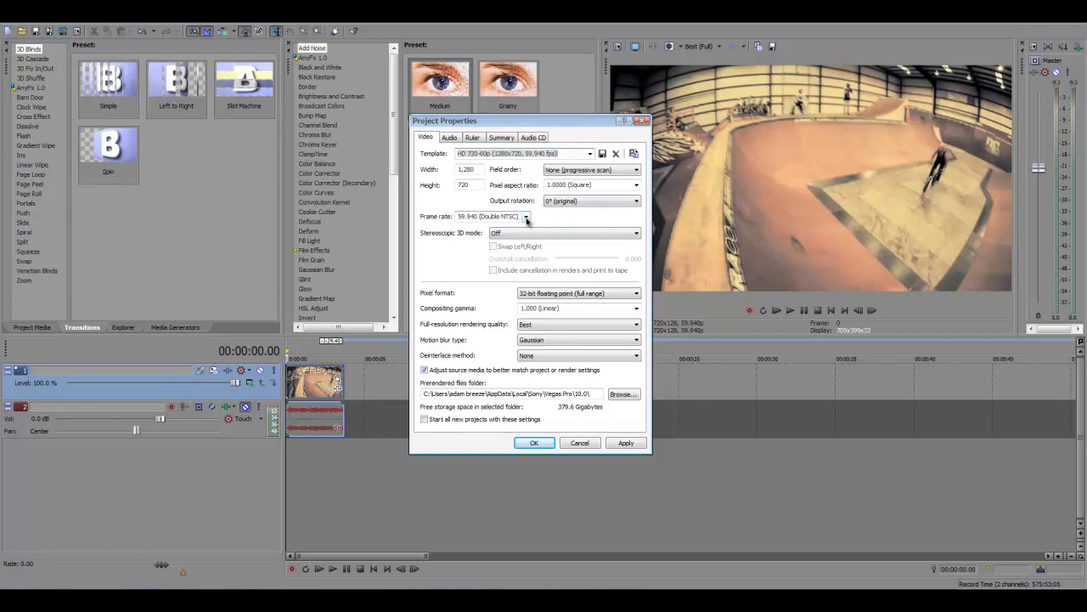
left_click(526, 217)
left_click(526, 217)
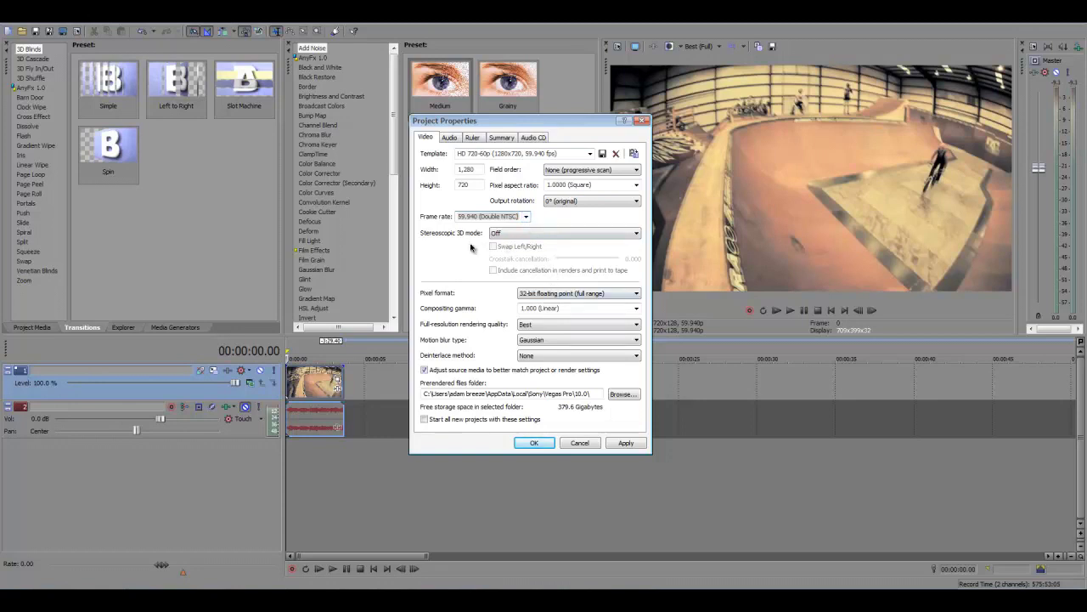
left_click(526, 216)
left_click(526, 216)
- Set 32-bit floating point (full range) pixel format, Best quality and Gaussian motion blur, then confirm
left_click(569, 294)
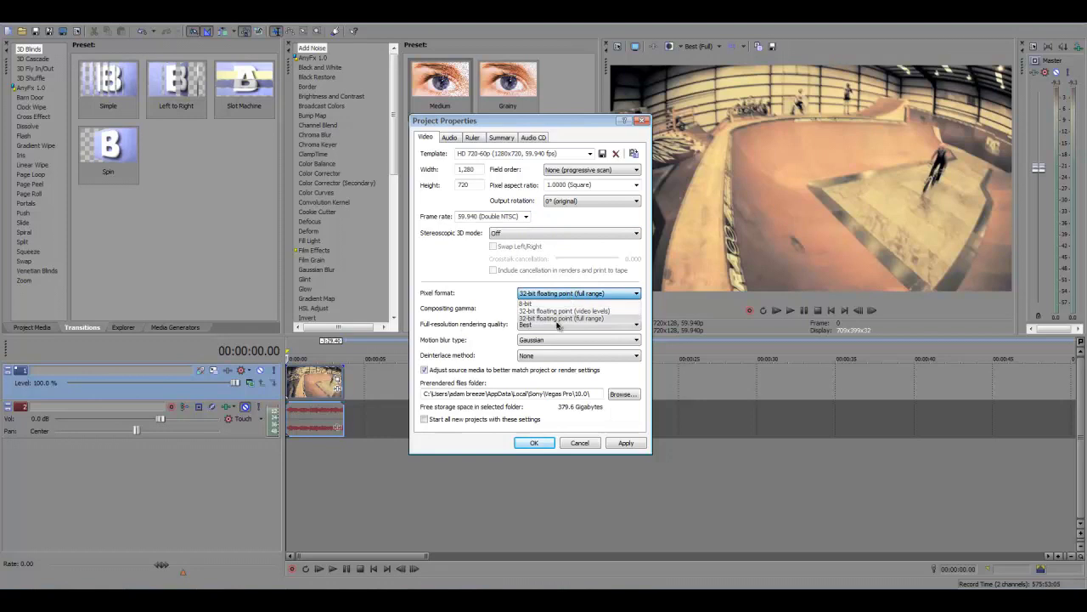
left_click(554, 319)
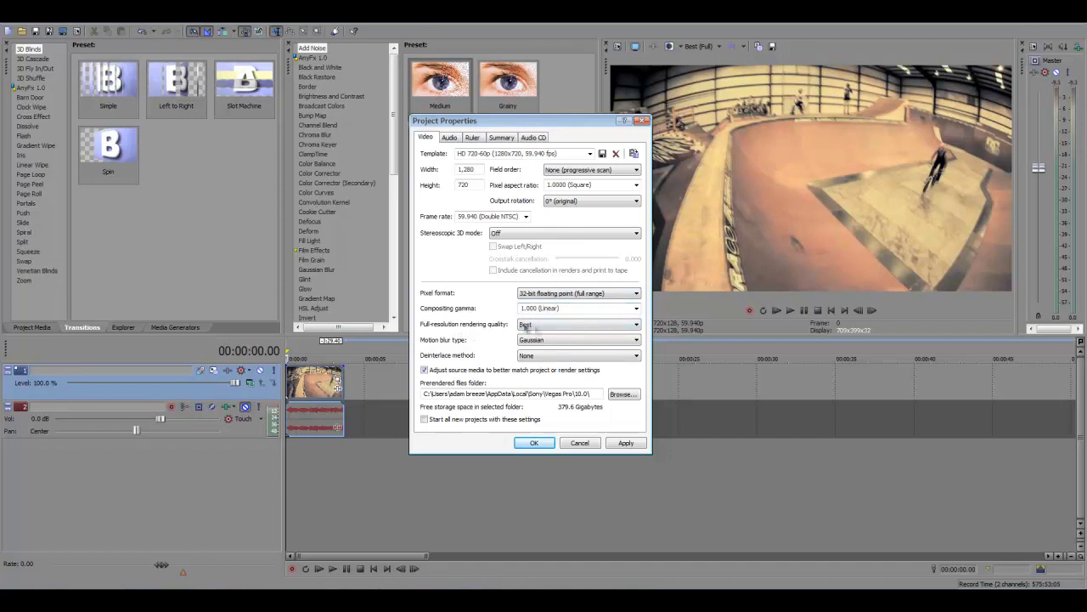
left_click(538, 330)
left_click(527, 358)
left_click(544, 341)
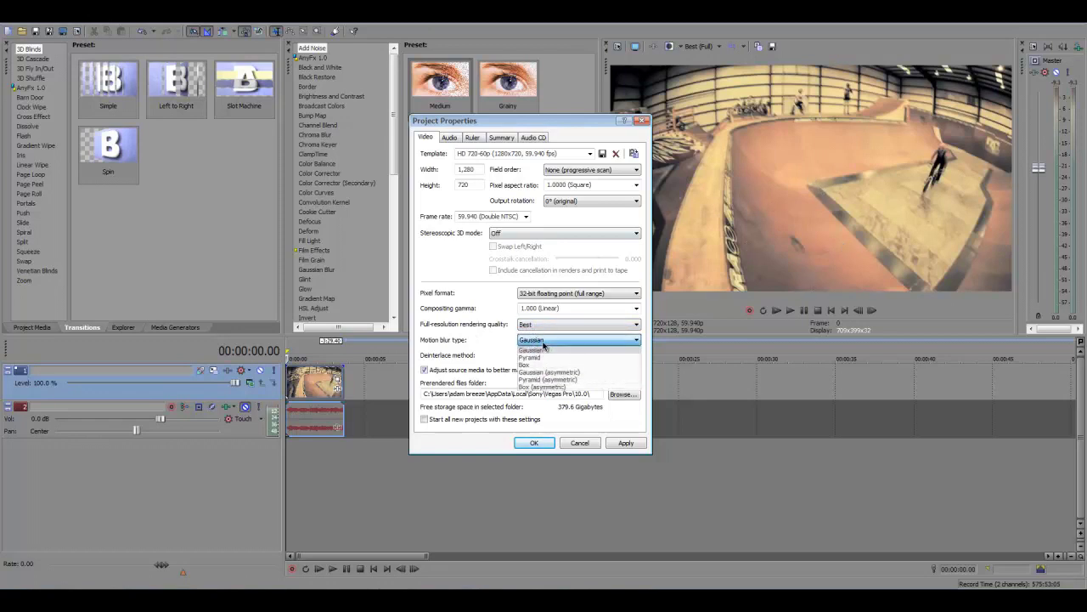
left_click(542, 339)
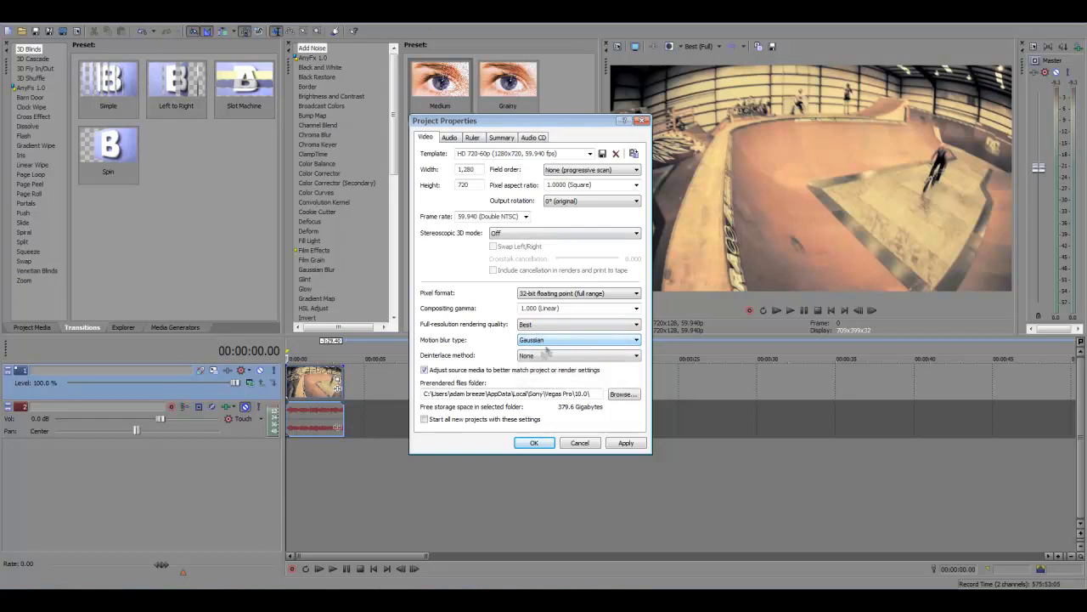
left_click(538, 356)
left_click(537, 358)
left_click(535, 443)
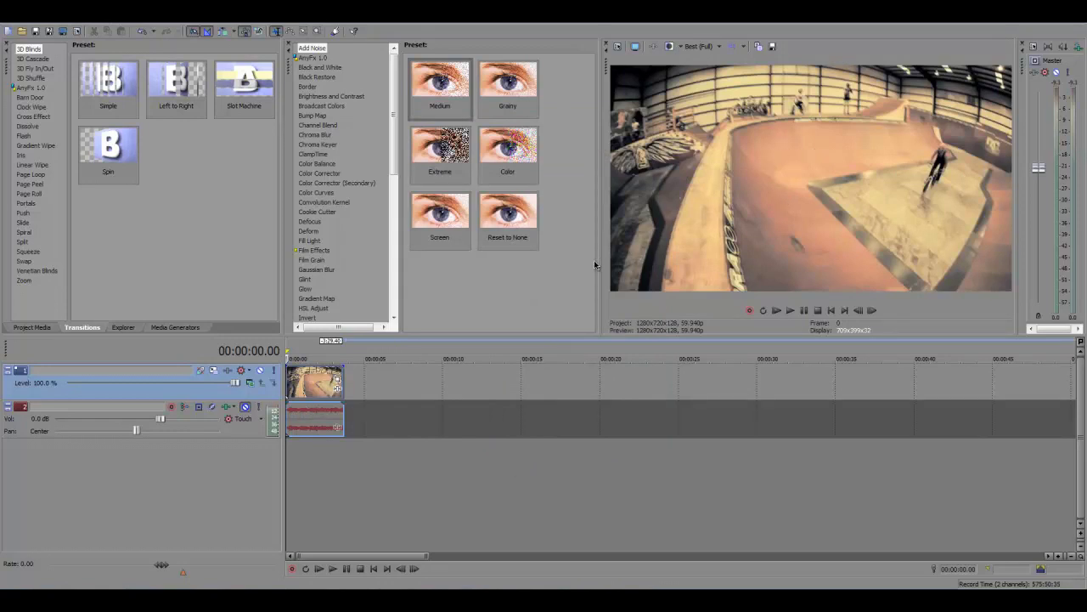
key("space")
left_click(292, 391)
left_click(298, 391)
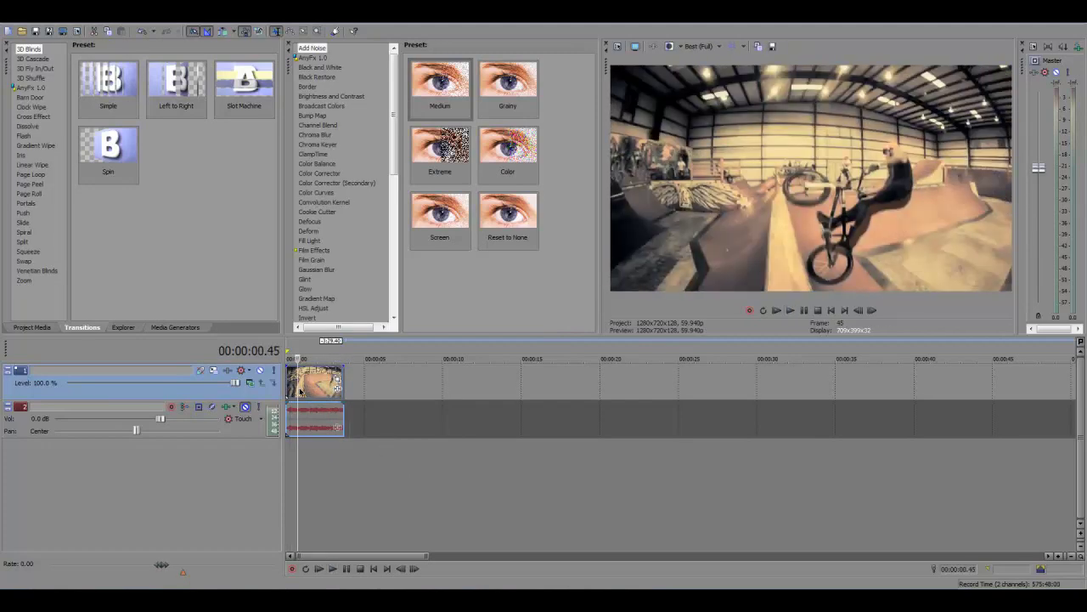
left_click(289, 391)
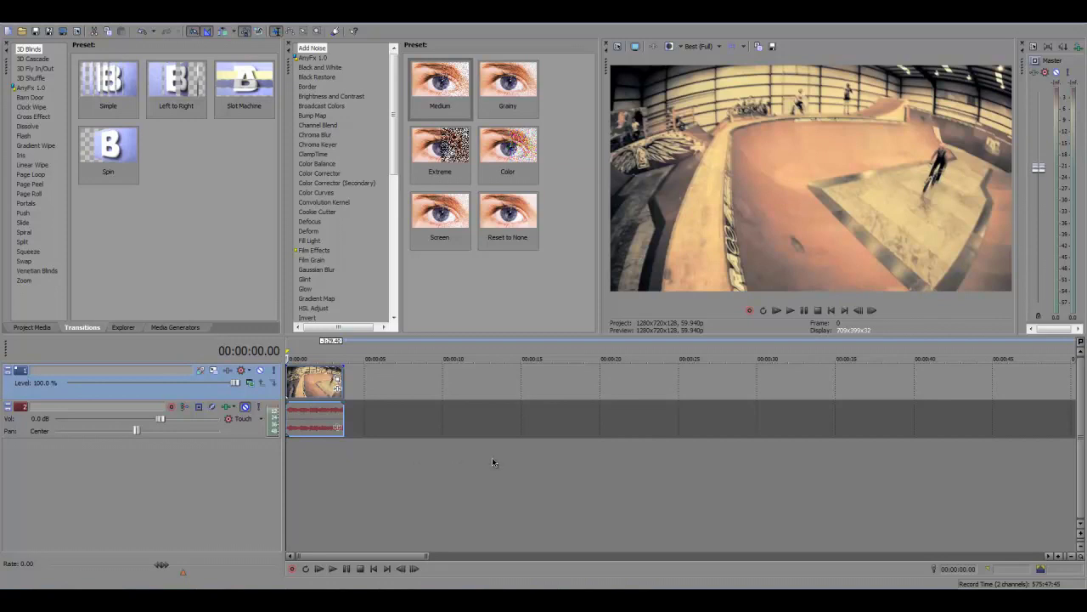
- Zoom the timeline and split the BMX clip at 00:00:00.48
scroll(541, 443, "up", 8)
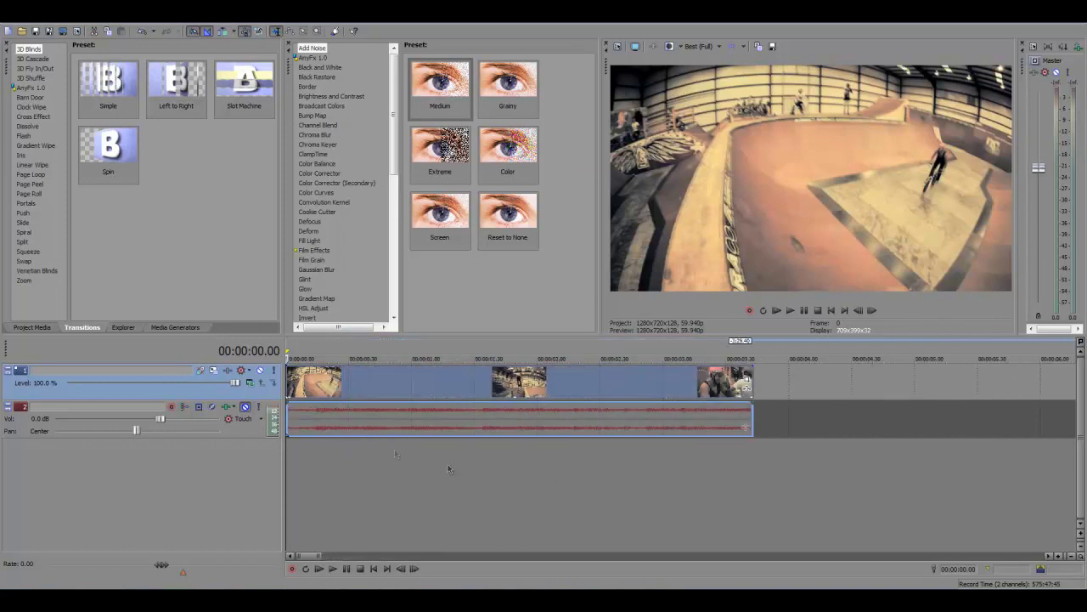
scroll(381, 447, "up", 3)
scroll(479, 470, "down", 3)
scroll(344, 425, "up", 3)
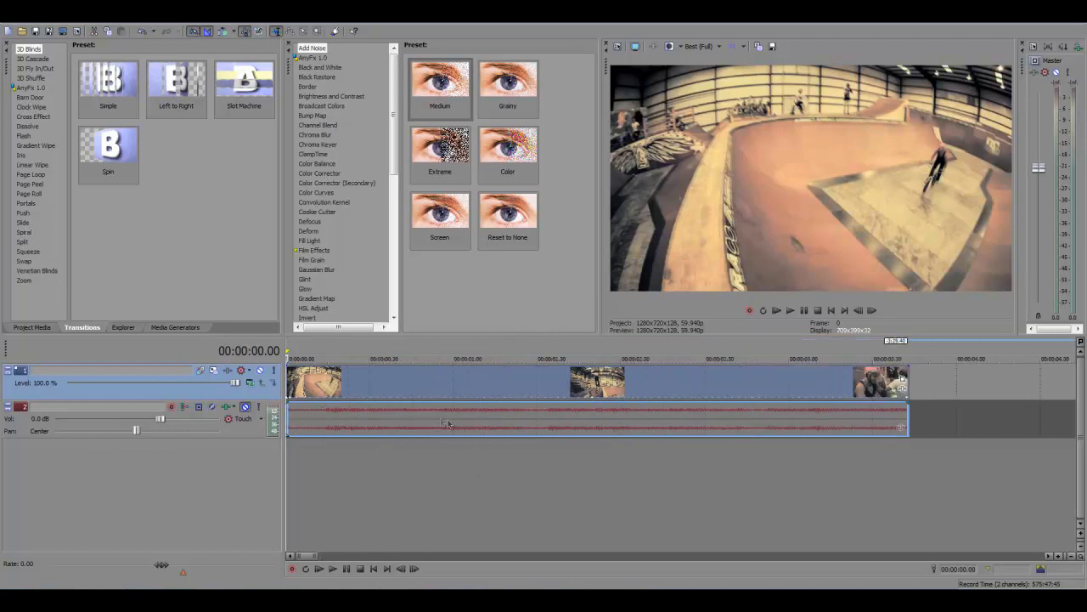
left_click(309, 386)
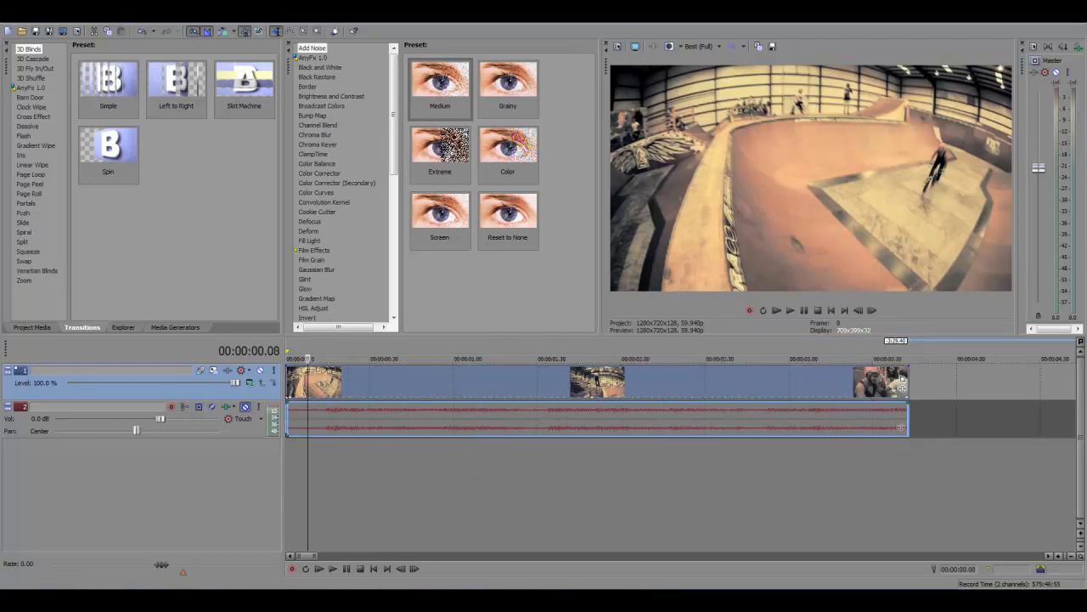
left_click(331, 384)
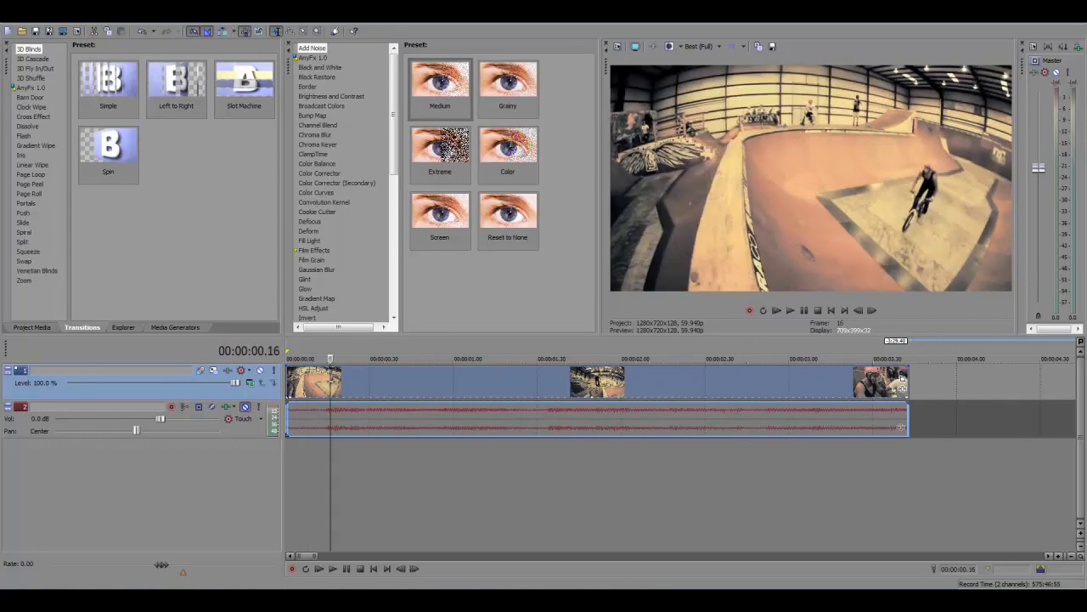
left_click(339, 383)
left_click(347, 382)
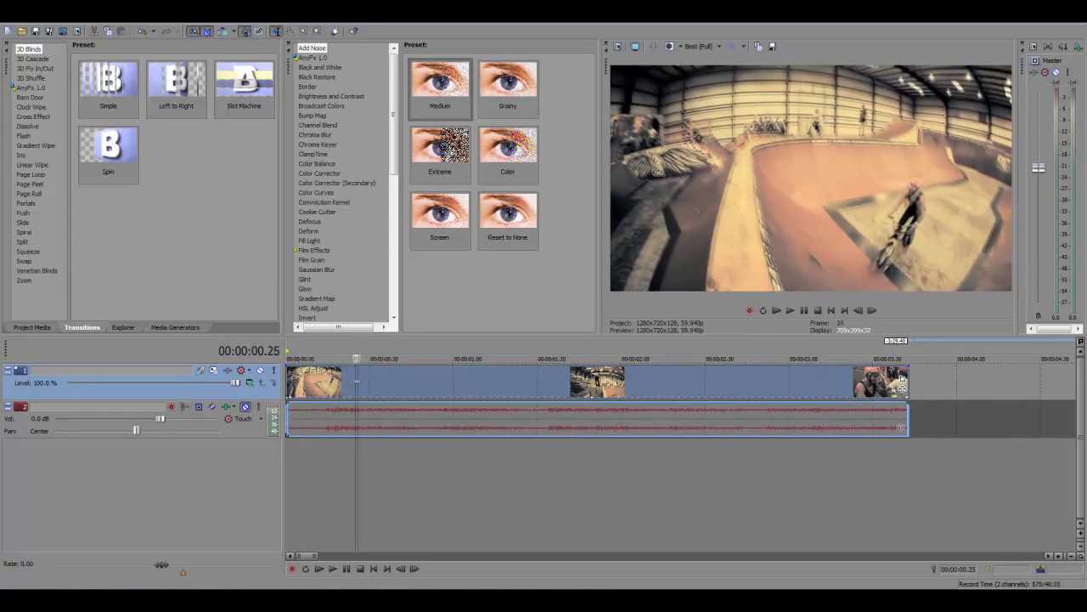
left_click(370, 382)
left_click(379, 380)
left_click(386, 379)
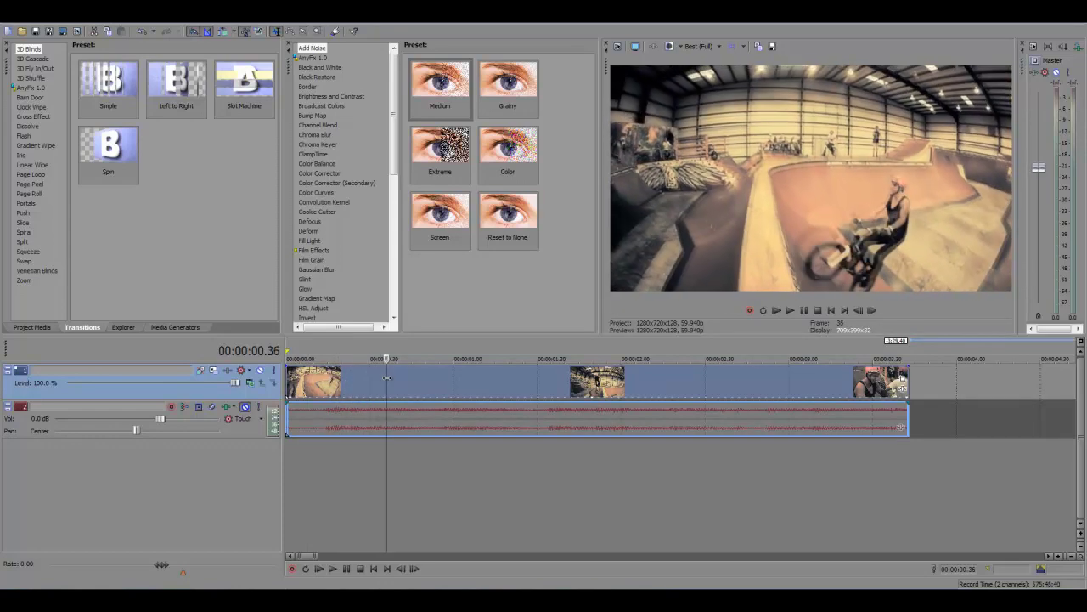
left_click(394, 374)
left_click(403, 370)
left_click(411, 366)
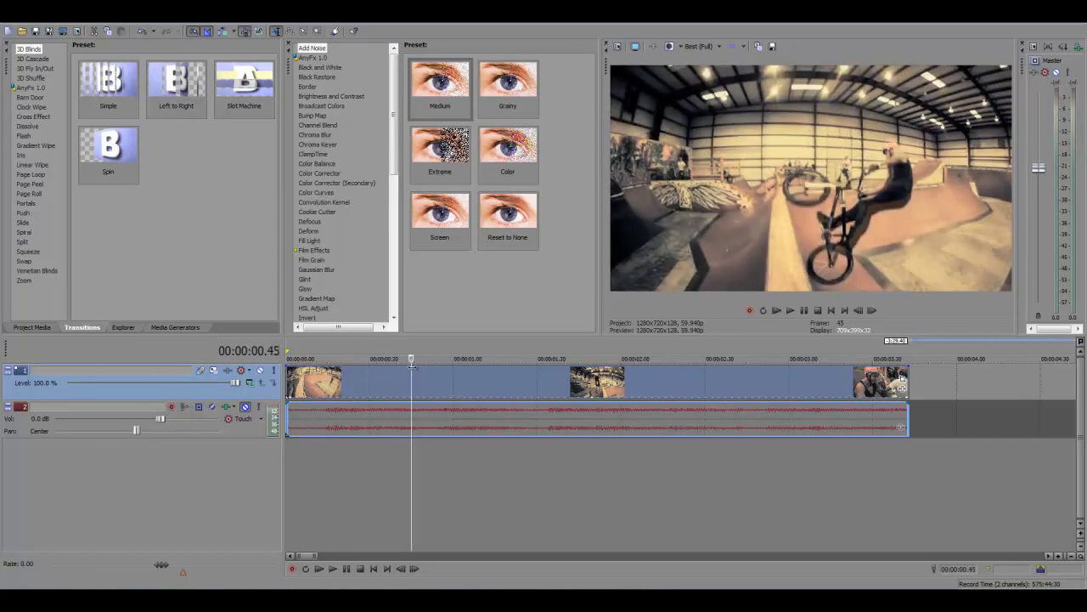
left_click(414, 371)
left_click(420, 374)
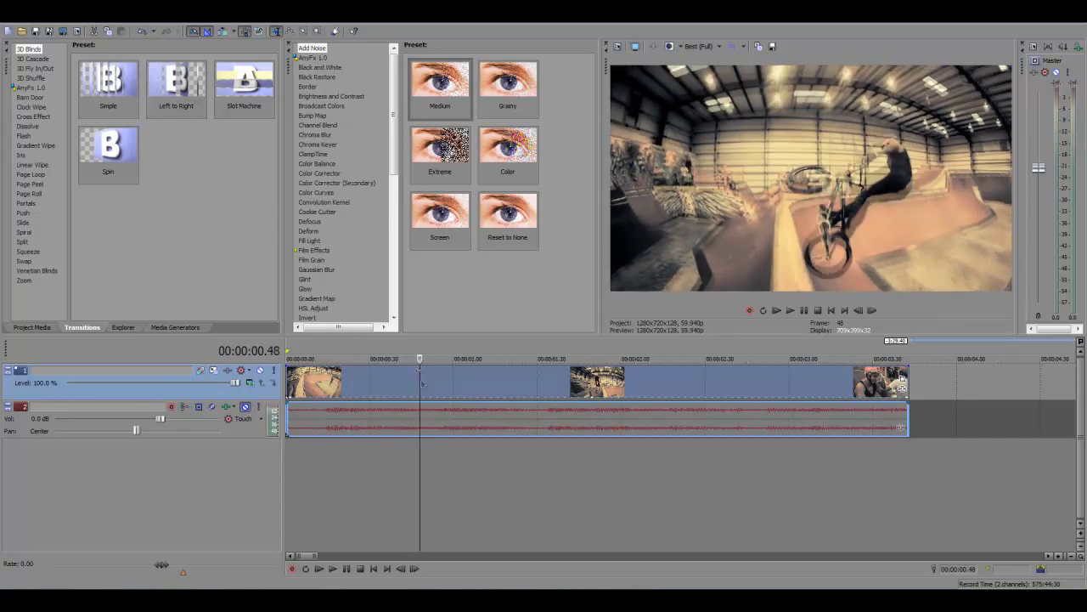
key("s")
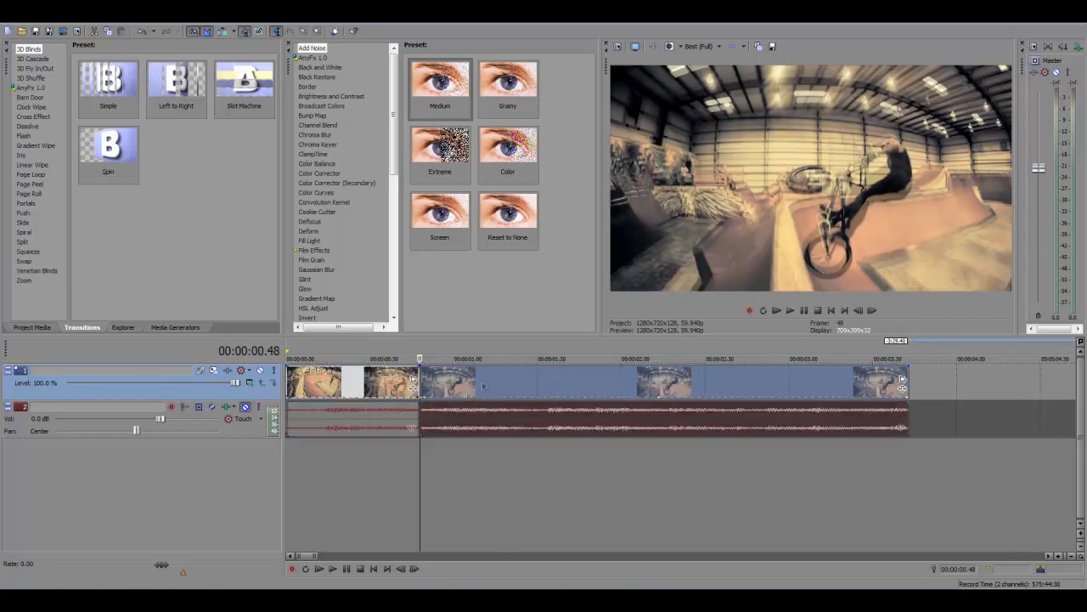
- Split the clip again at 00:00:02.03 and select the middle section
left_click(421, 424)
key("space")
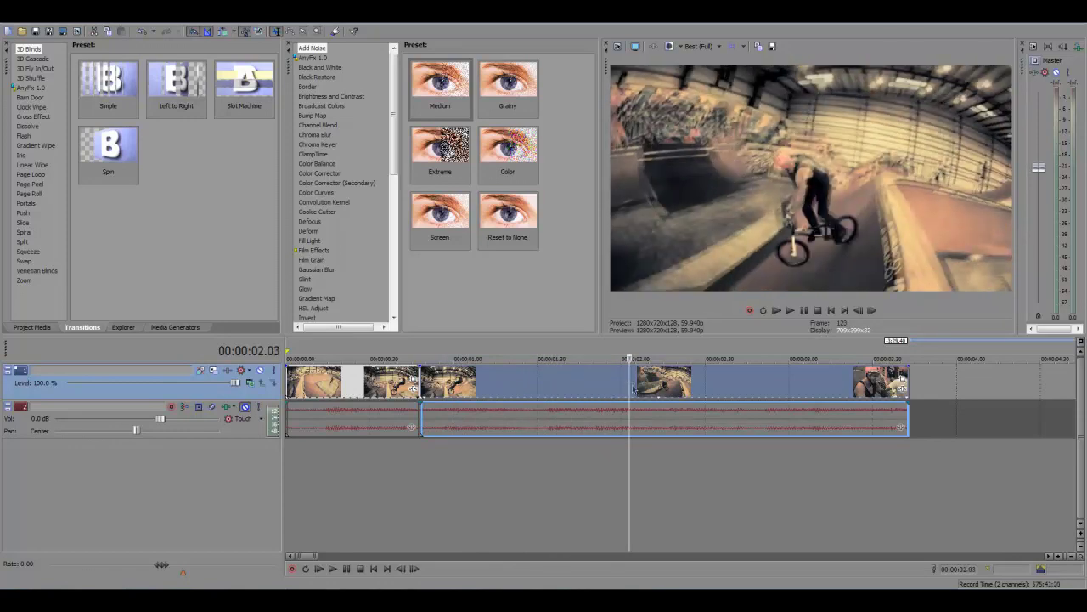
key("s")
left_click(498, 415)
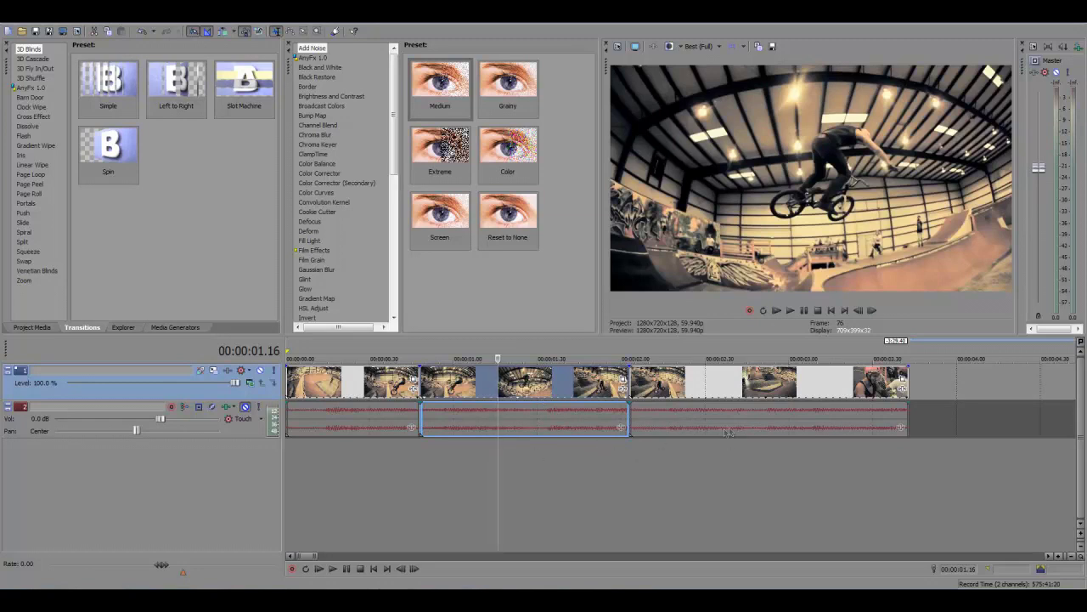
- Drag the final and middle sections right to open gaps between the clips
left_click_drag(673, 395, 794, 395)
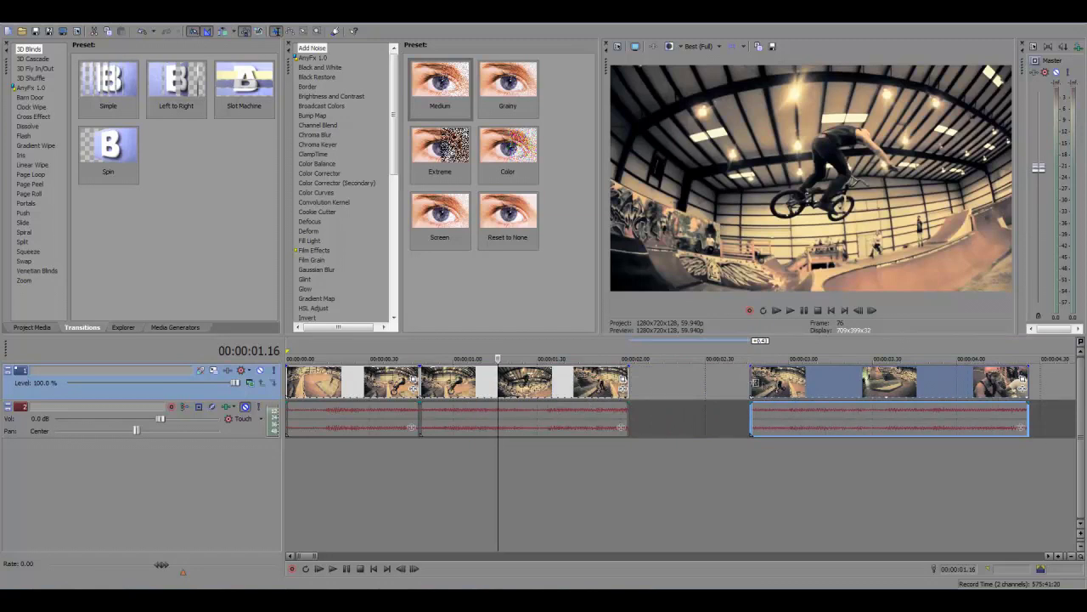
left_click_drag(567, 381, 619, 382)
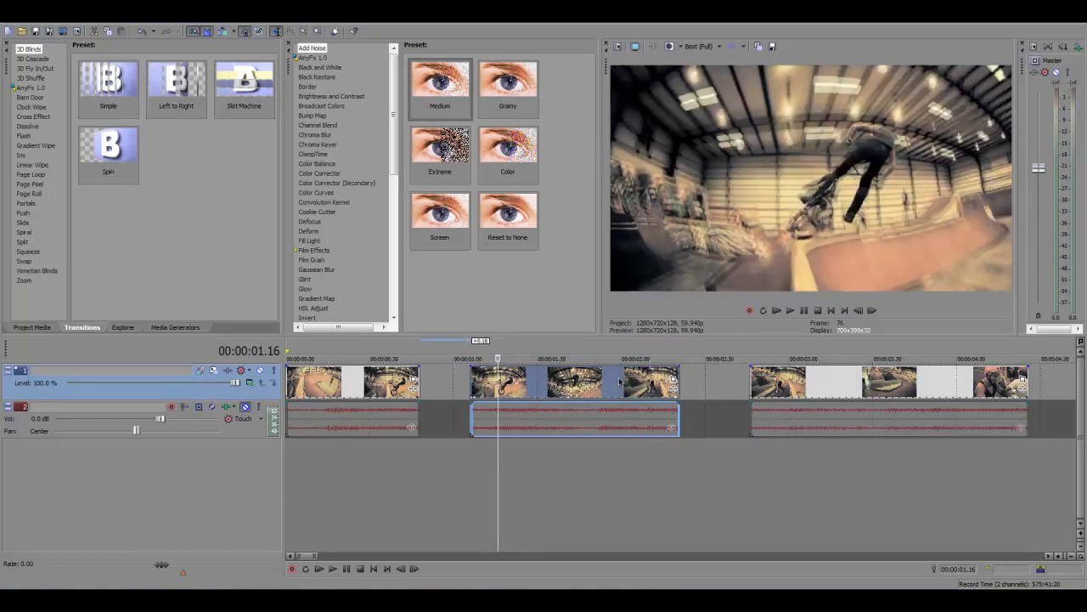
left_click(527, 391)
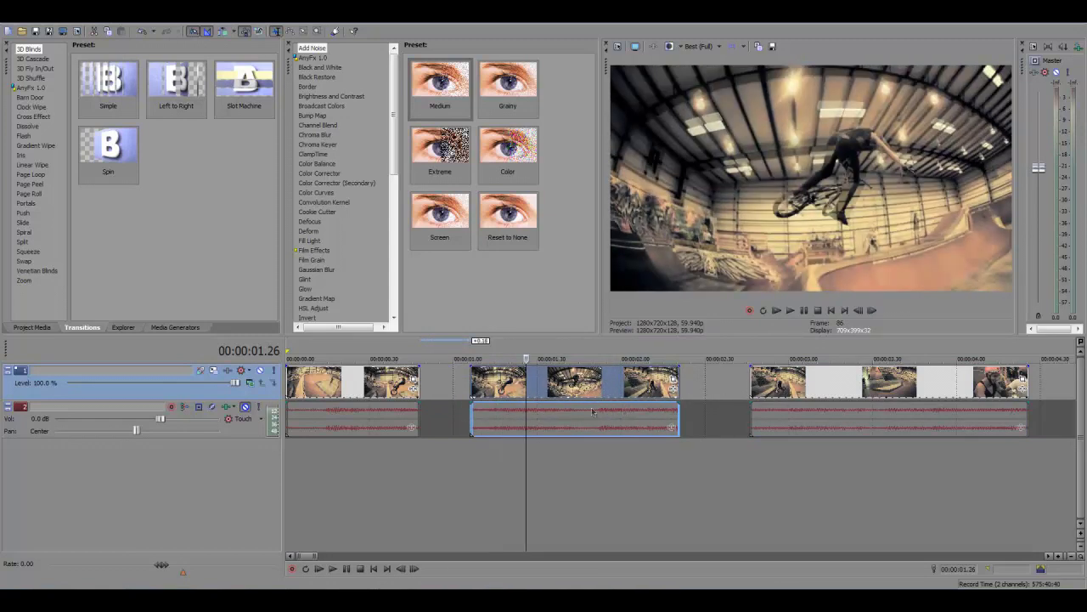
left_click_drag(775, 389, 807, 390)
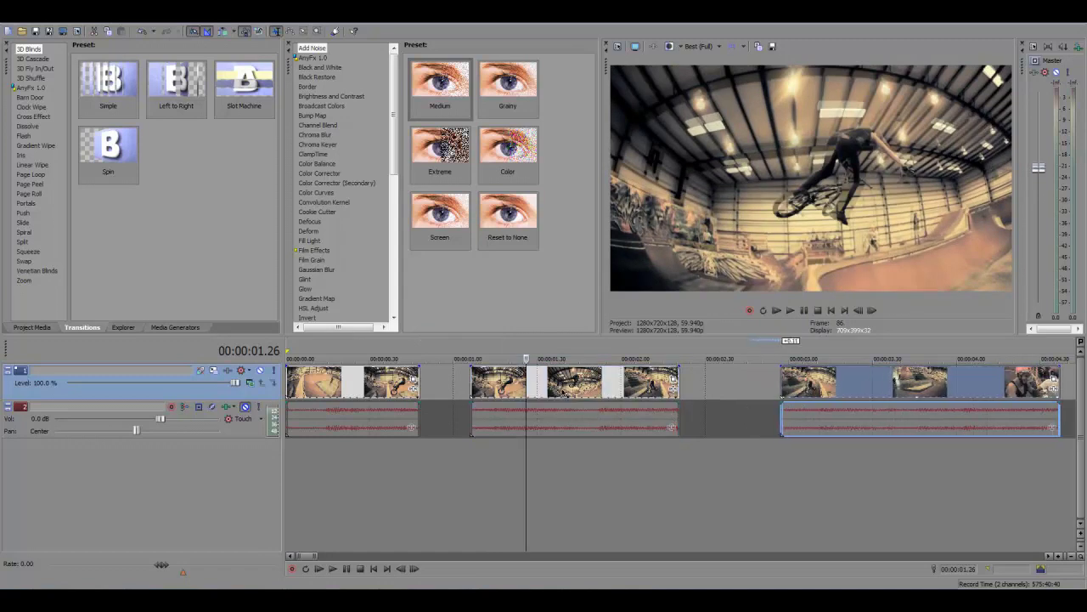
left_click_drag(563, 391, 581, 391)
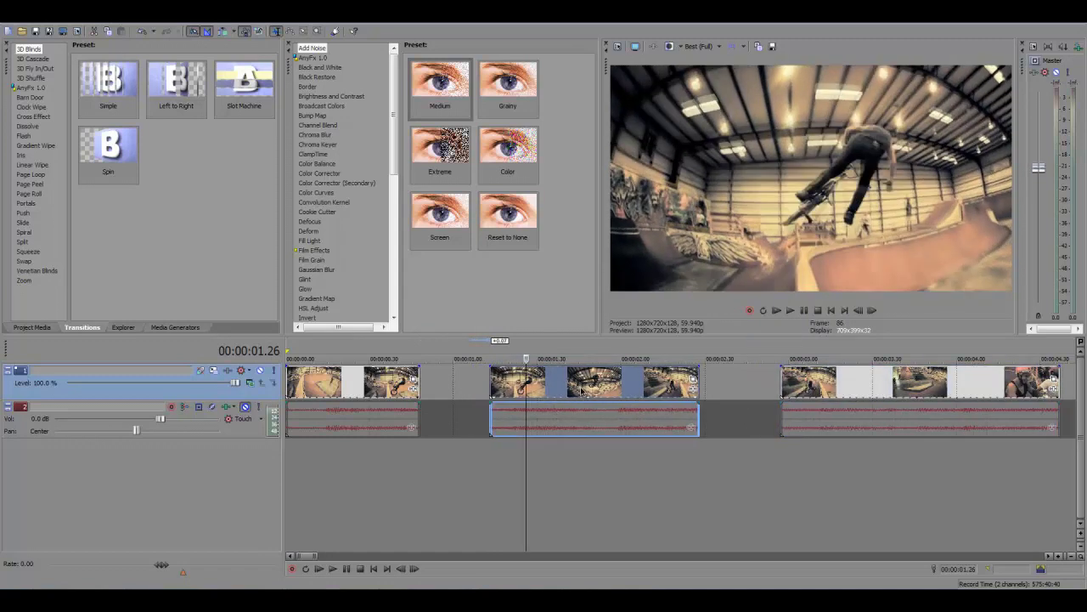
- Shift the final clip further right and stretch the middle clip into slow motion
left_click(491, 390)
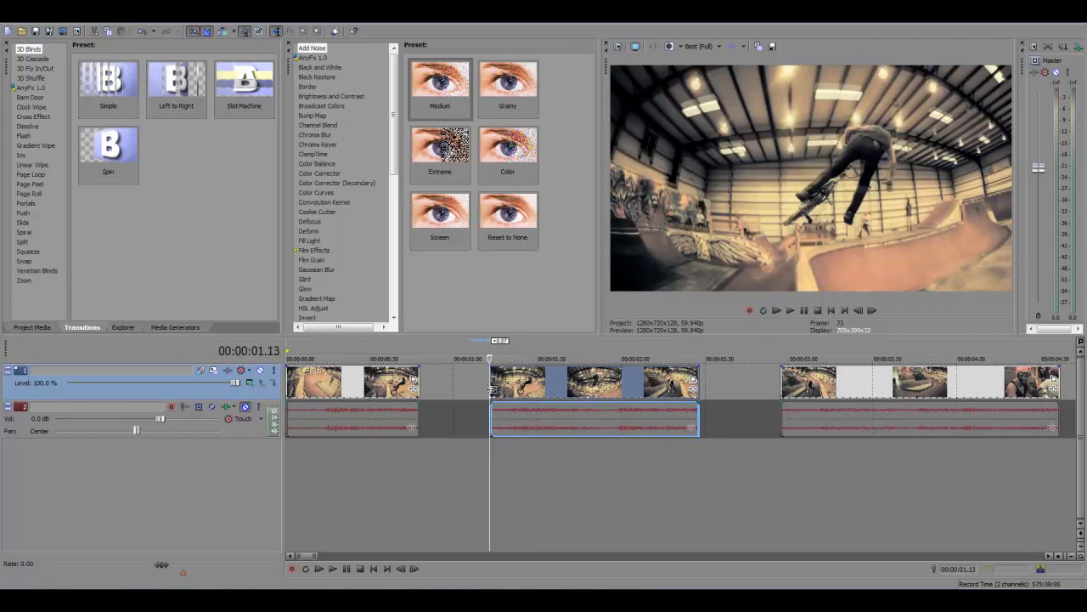
scroll(693, 438, "down", 3)
left_click_drag(544, 400, 625, 392)
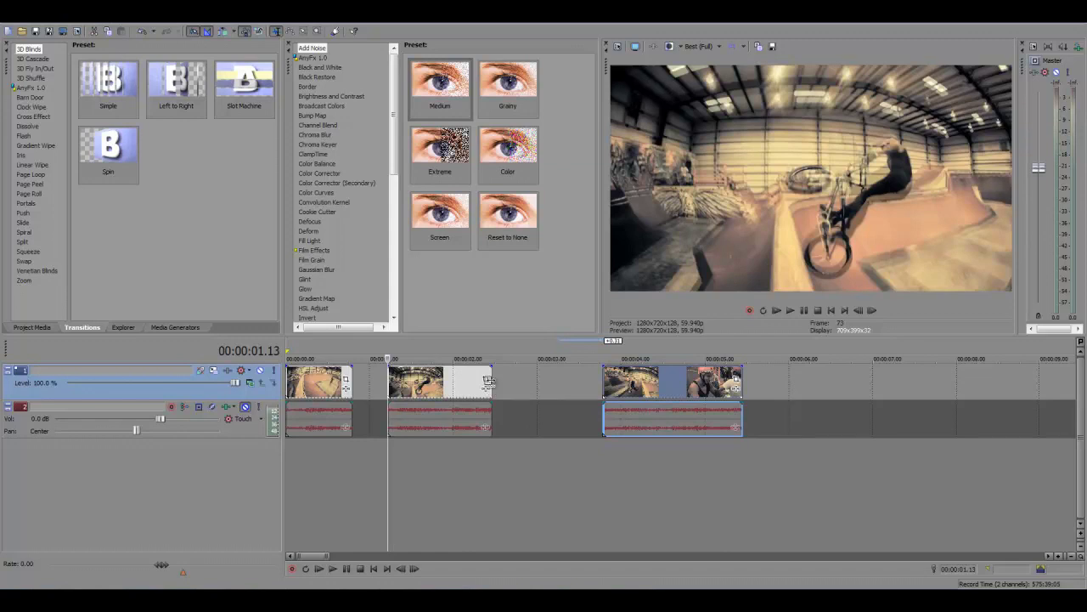
left_click_drag(490, 381, 574, 384)
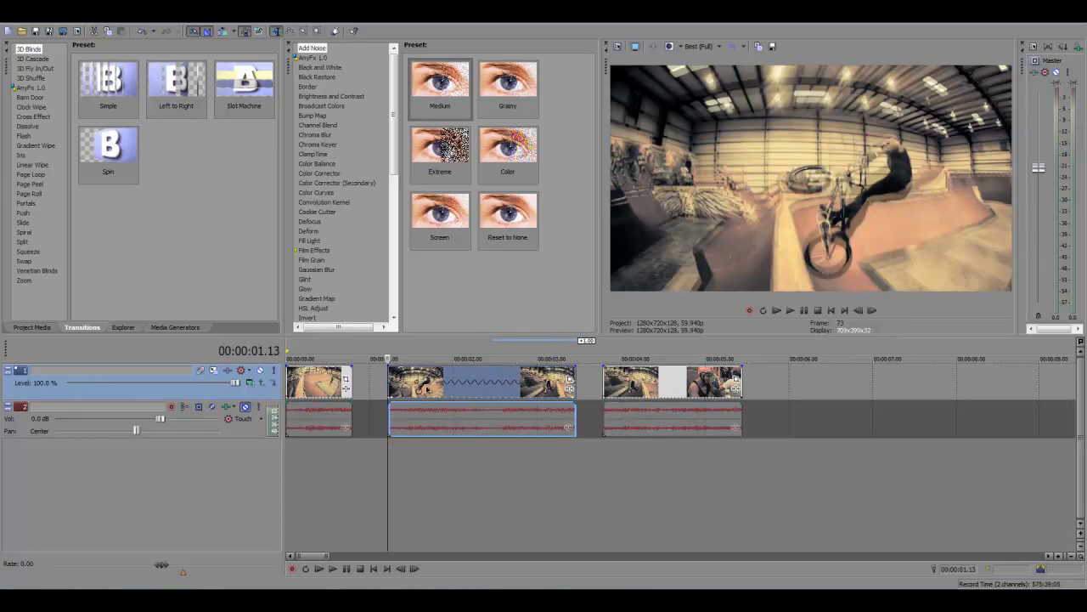
- Slide the slowed middle clip against the first and close the gap before the final clip
left_click_drag(427, 388, 393, 393)
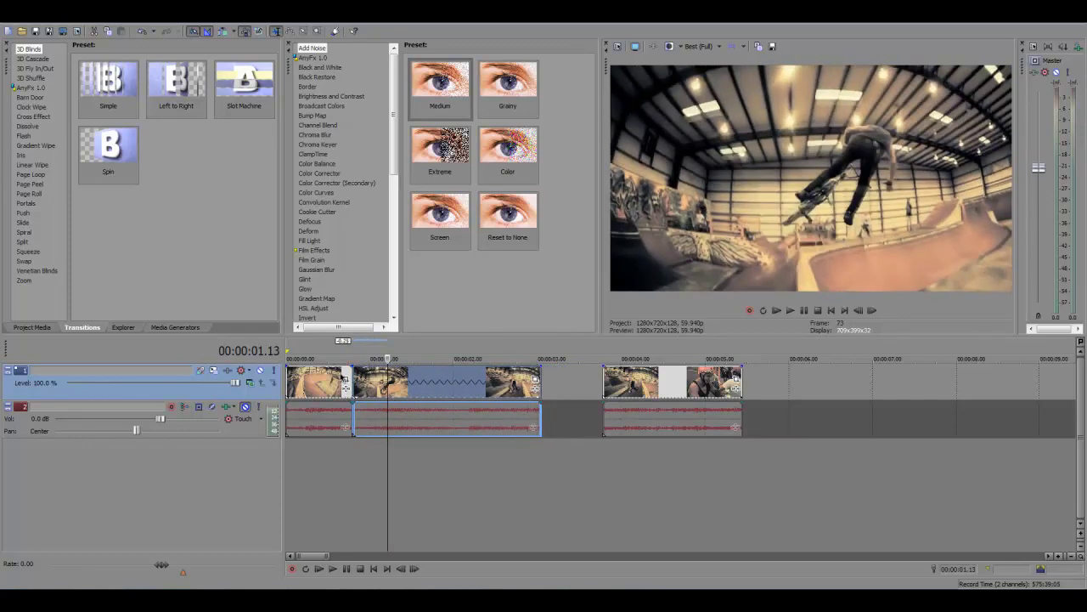
left_click(342, 378)
left_click(385, 382)
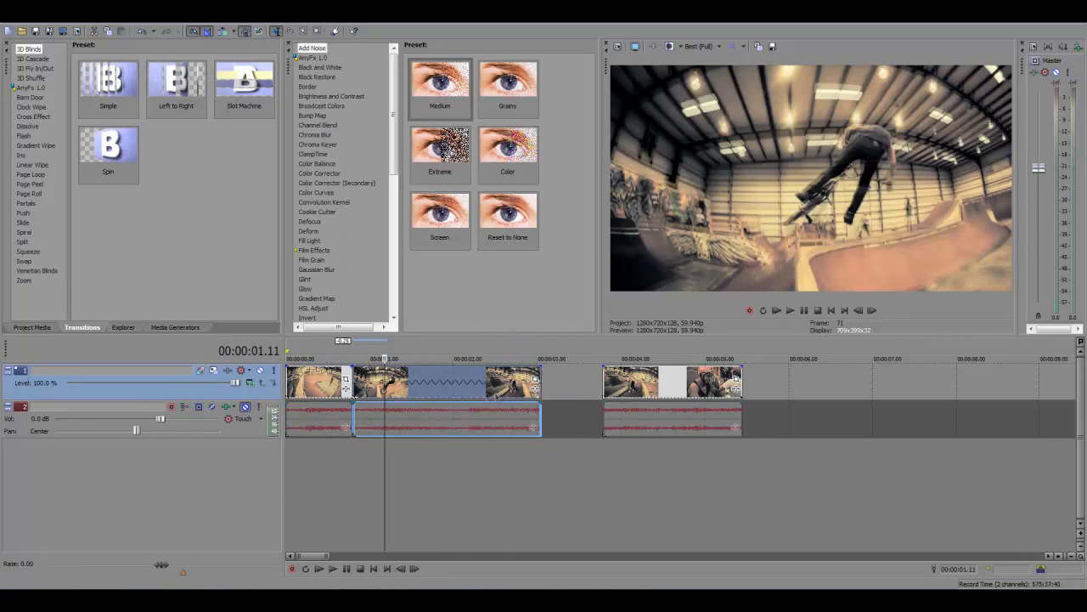
left_click_drag(671, 383, 609, 382)
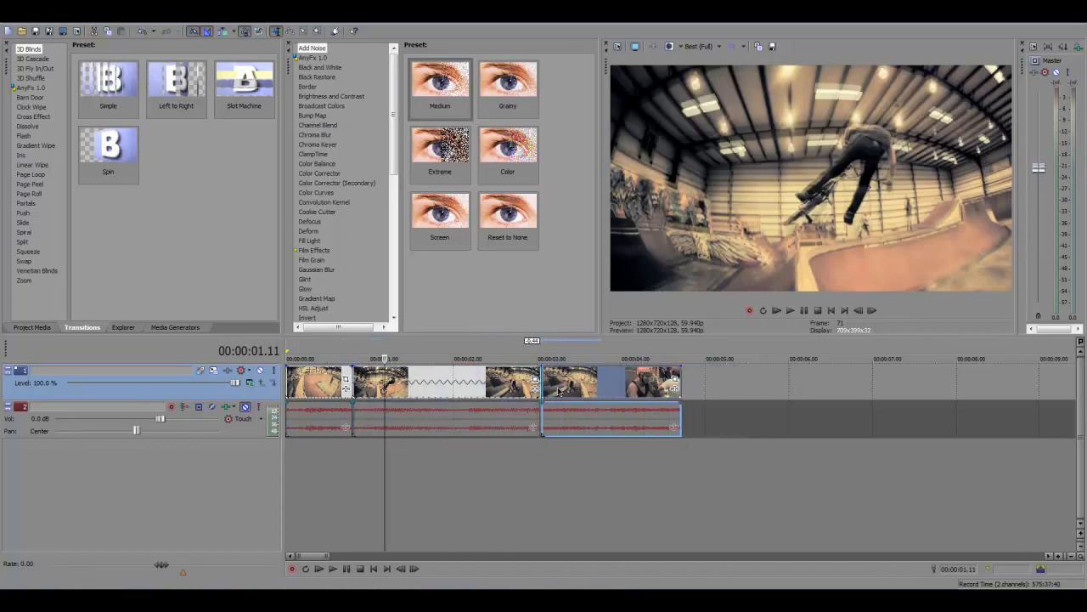
left_click(332, 378)
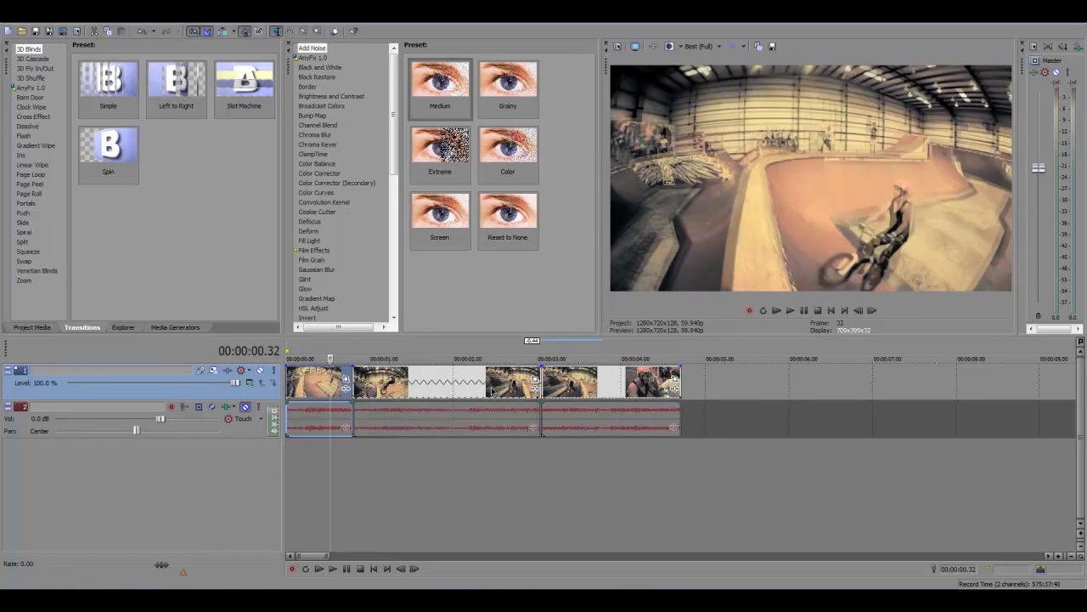
left_click(705, 46)
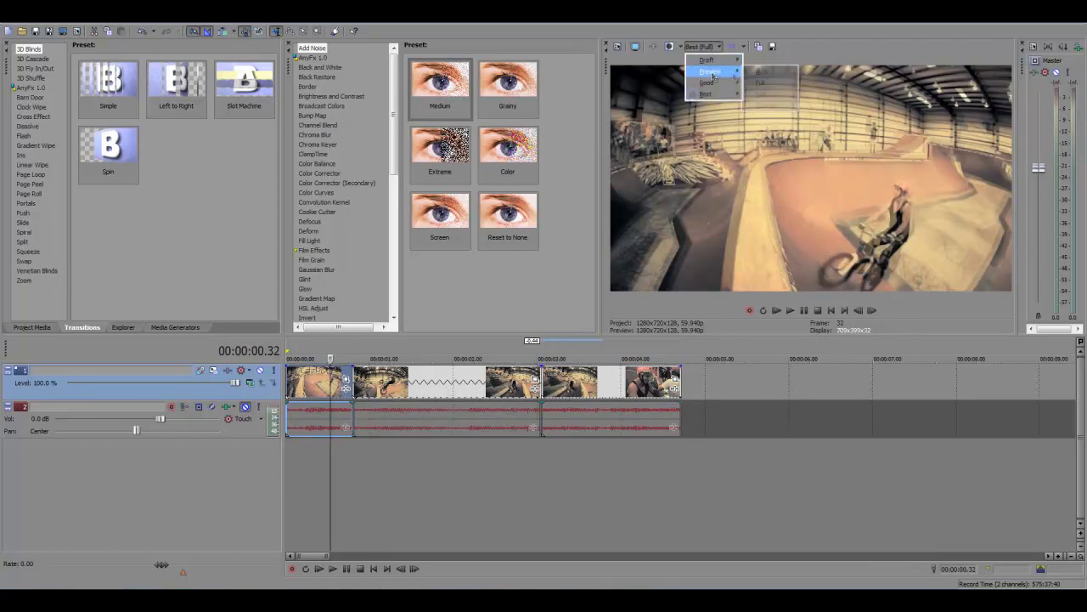
- Lower the preview quality to Preview (Auto) and play back the edit
mouse_move(713, 76)
left_click(765, 75)
key("space")
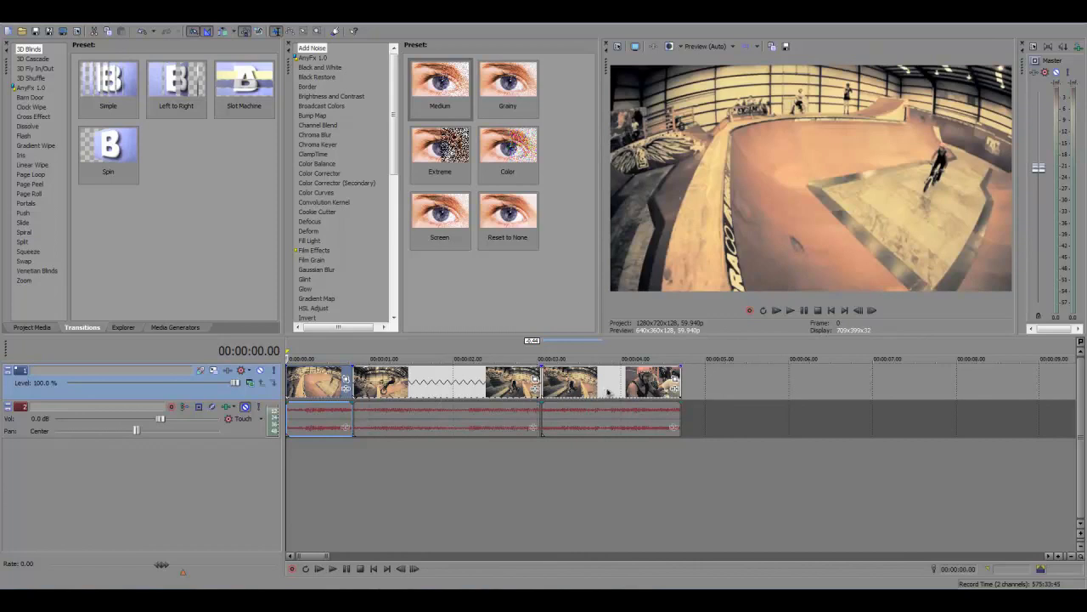
- Stretch the middle clip further for slower motion, review from the start, and reposition the final clip
left_click_drag(607, 391, 666, 390)
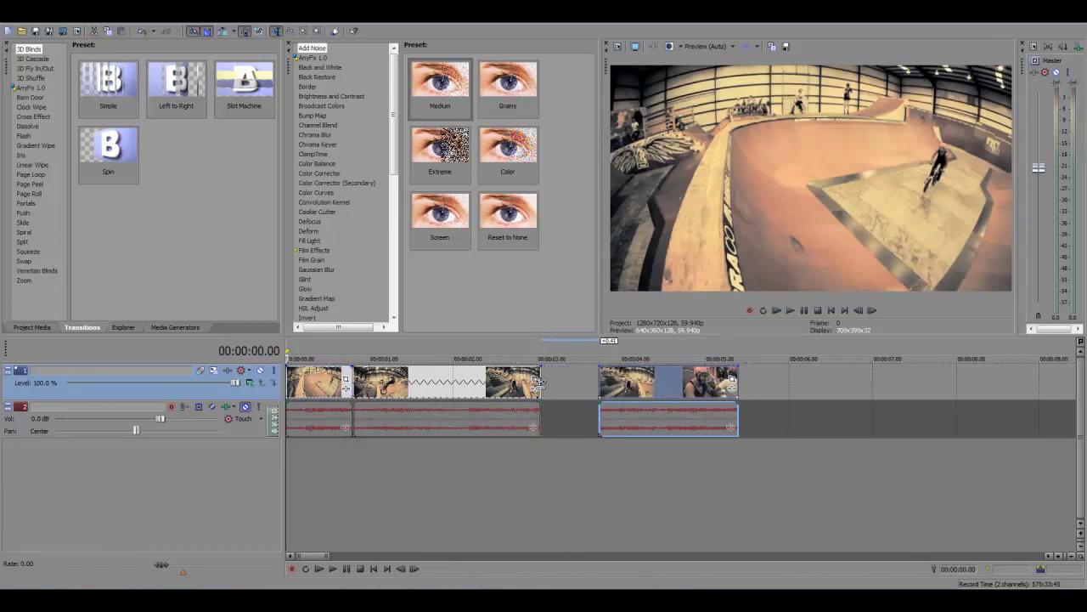
left_click_drag(537, 381, 601, 391)
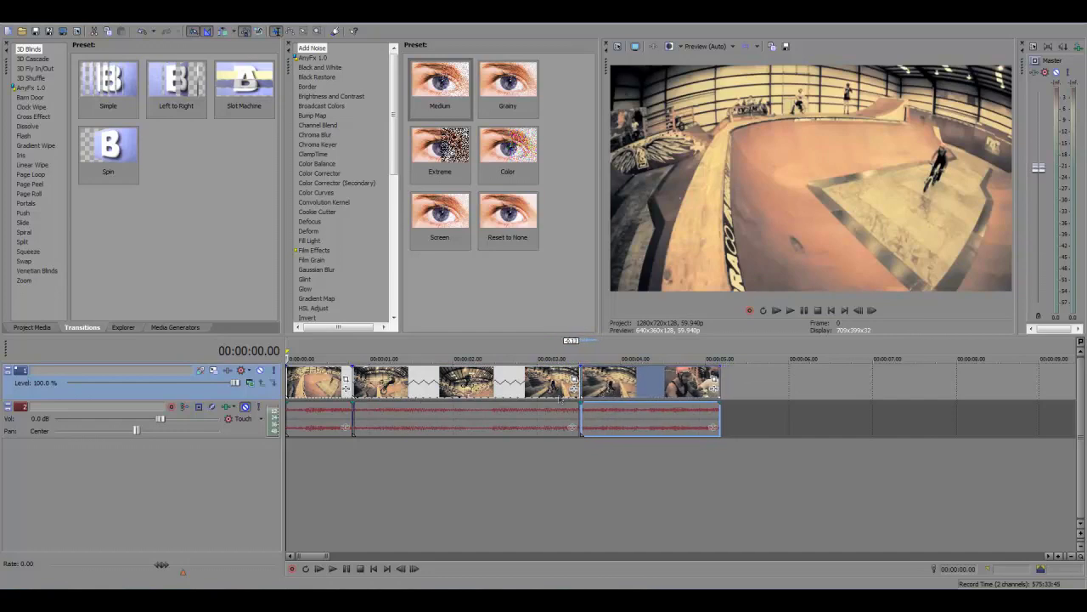
left_click(336, 389)
key("space")
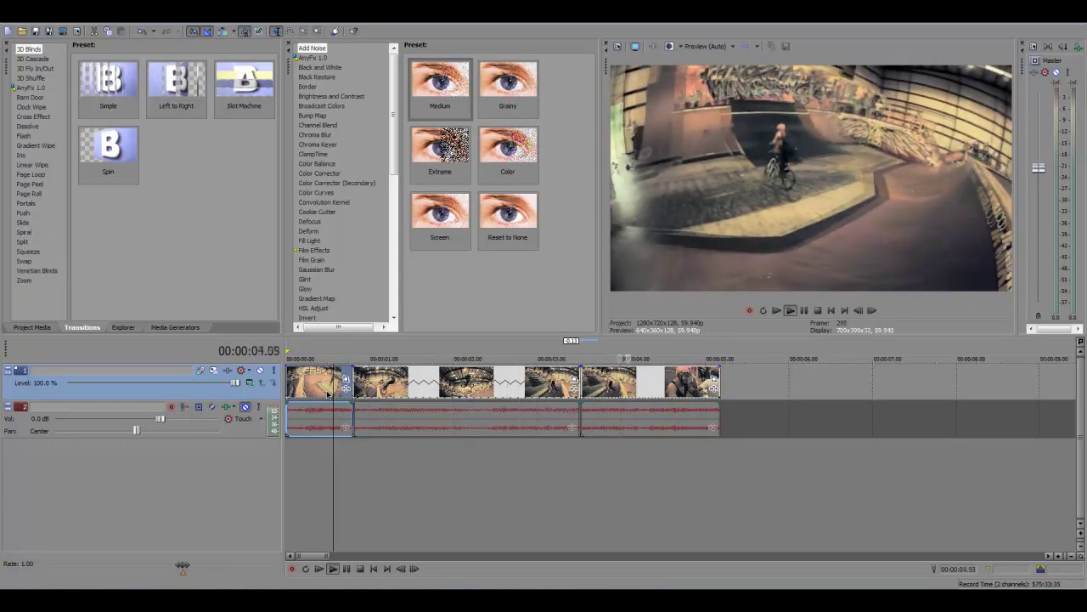
key("space")
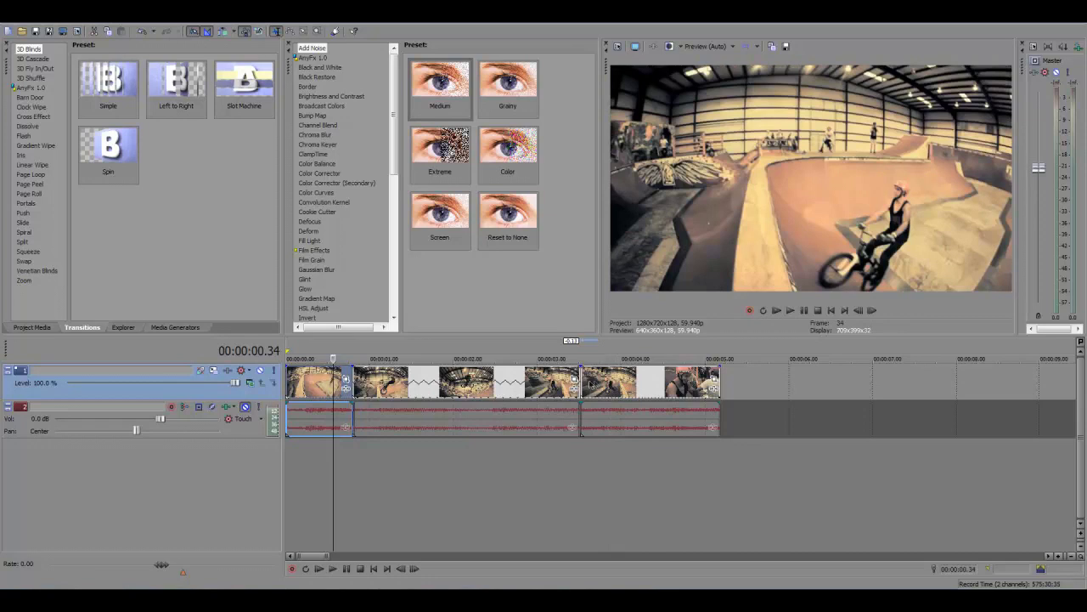
left_click_drag(590, 384, 542, 384)
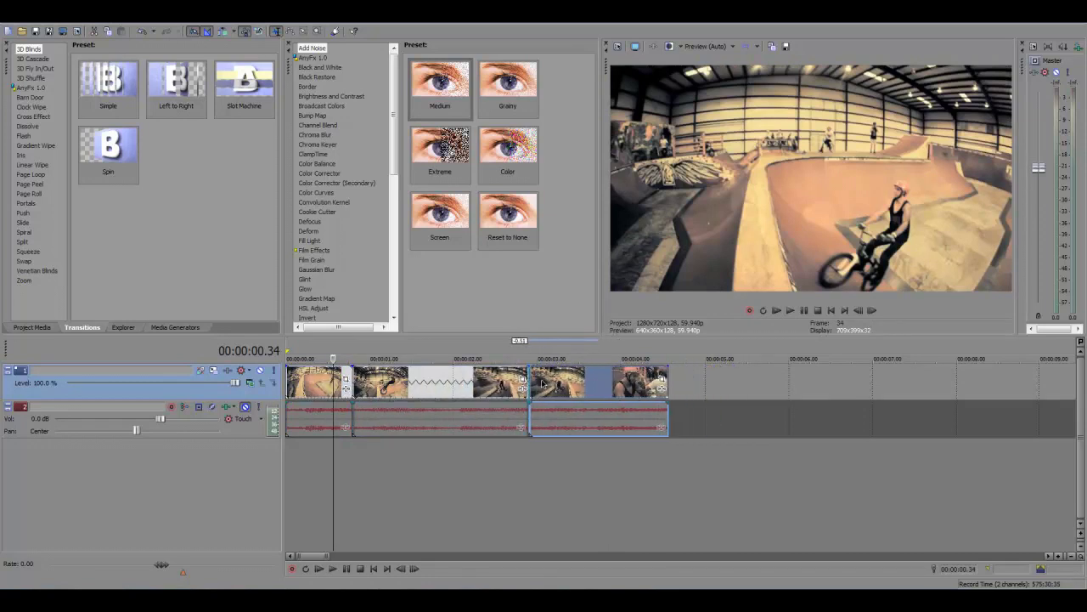
- Review the edit, then select the final clip and set the playhead to 00:00:03.52
left_click(350, 469)
key("space")
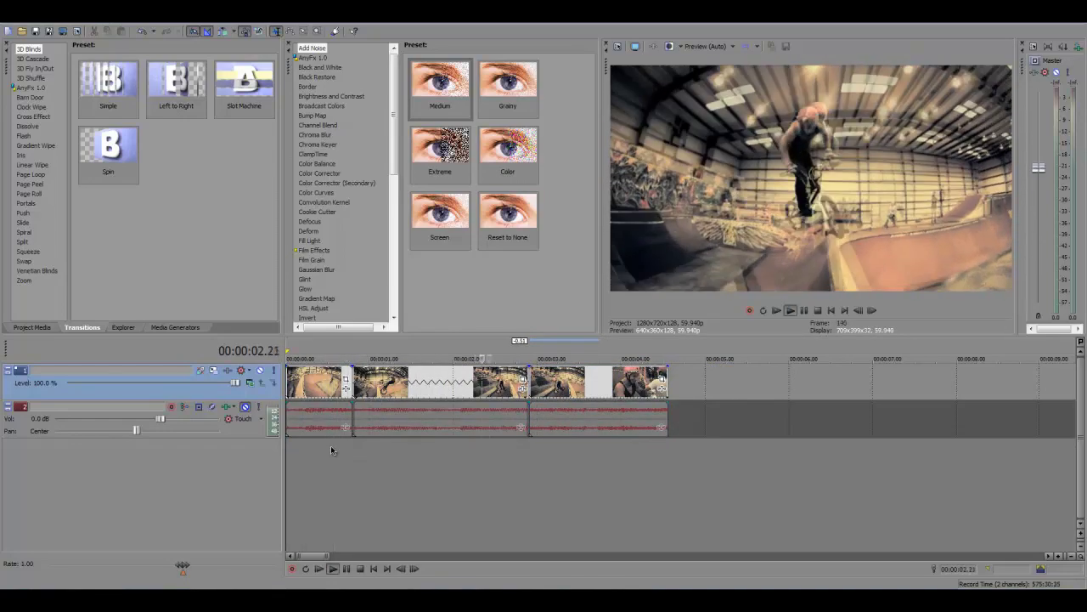
key("space")
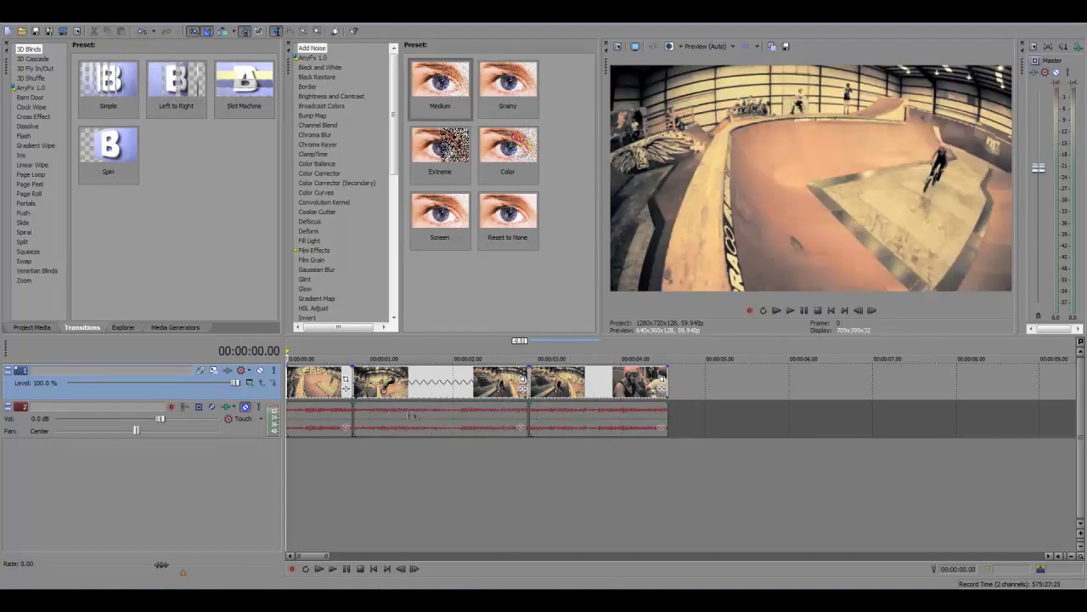
left_click(397, 390)
left_click(614, 390)
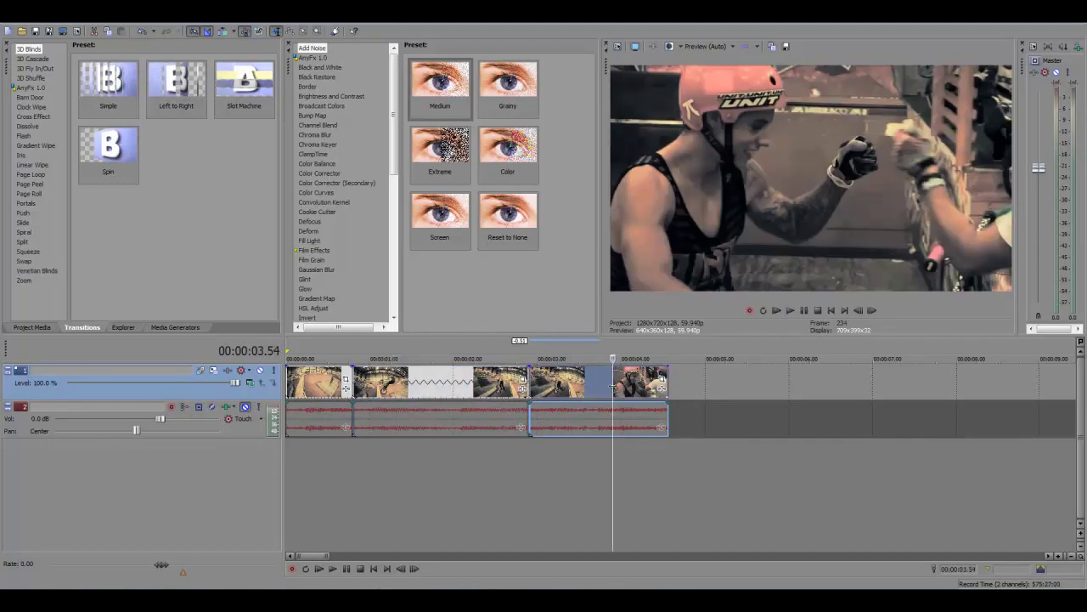
left_click(601, 391)
left_click(610, 389)
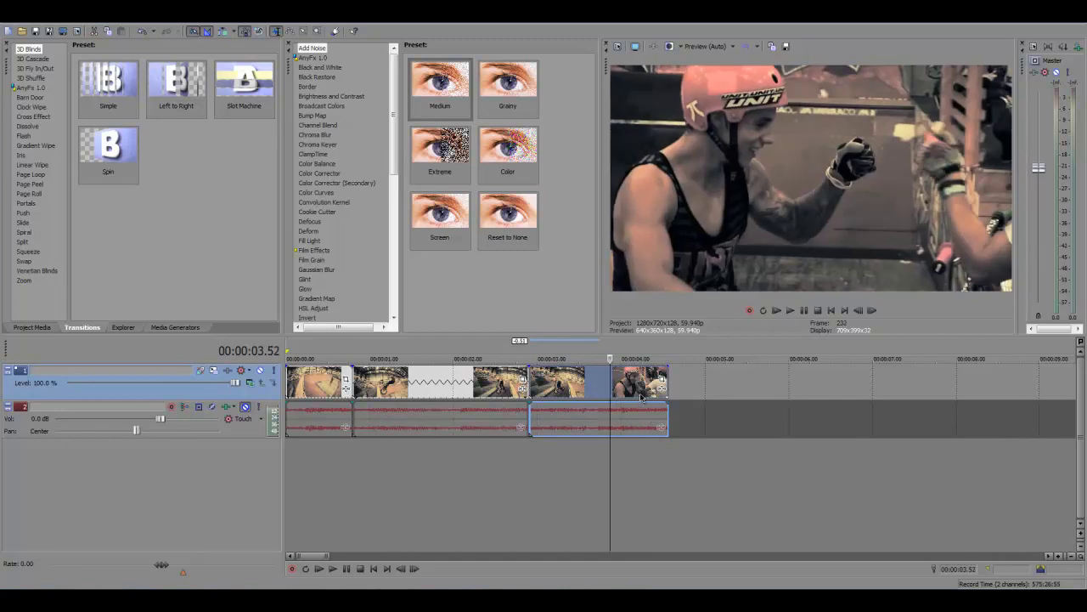
- Split the final clip at 00:00:03.52 and time-stretch the close-up into slow motion
key("s")
left_click_drag(638, 392, 660, 396)
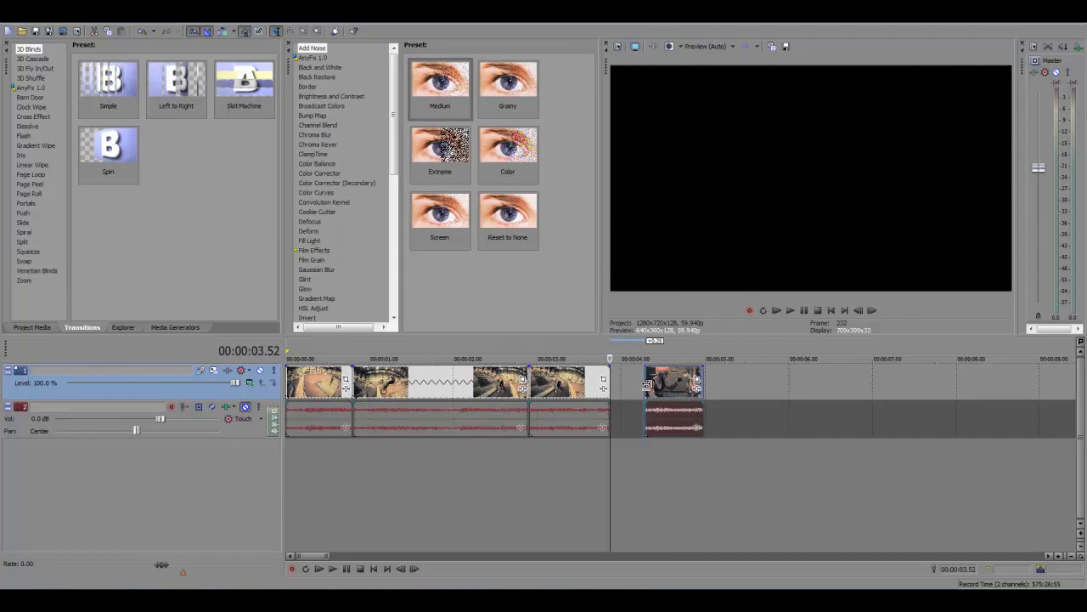
left_click_drag(647, 384, 617, 392)
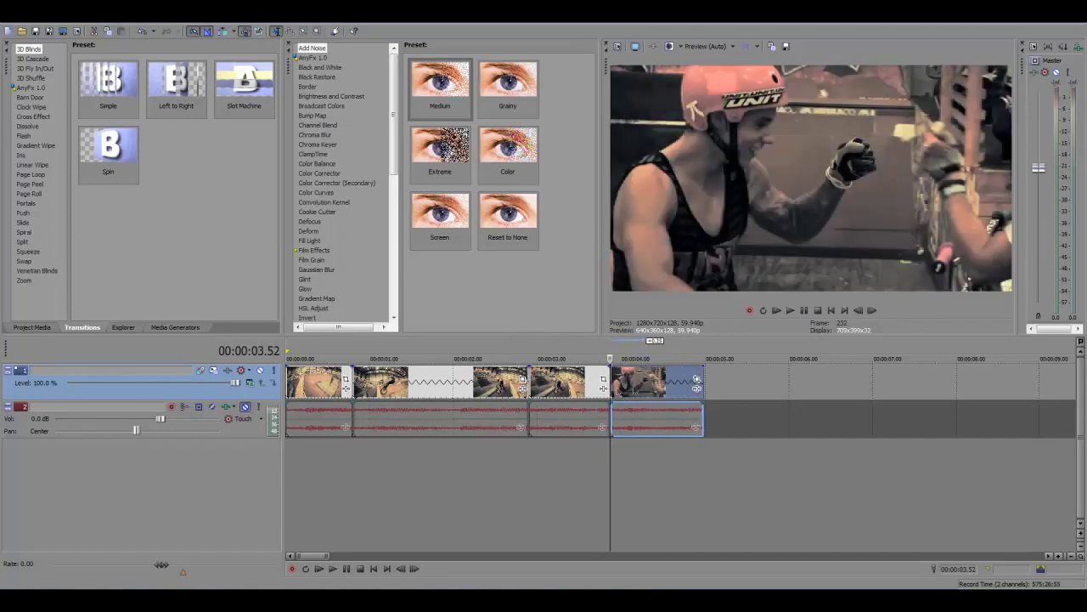
key("space")
key("space")
left_click_drag(705, 382, 712, 385)
- Add a fade-out to the end of the close-up and preview it
key("space")
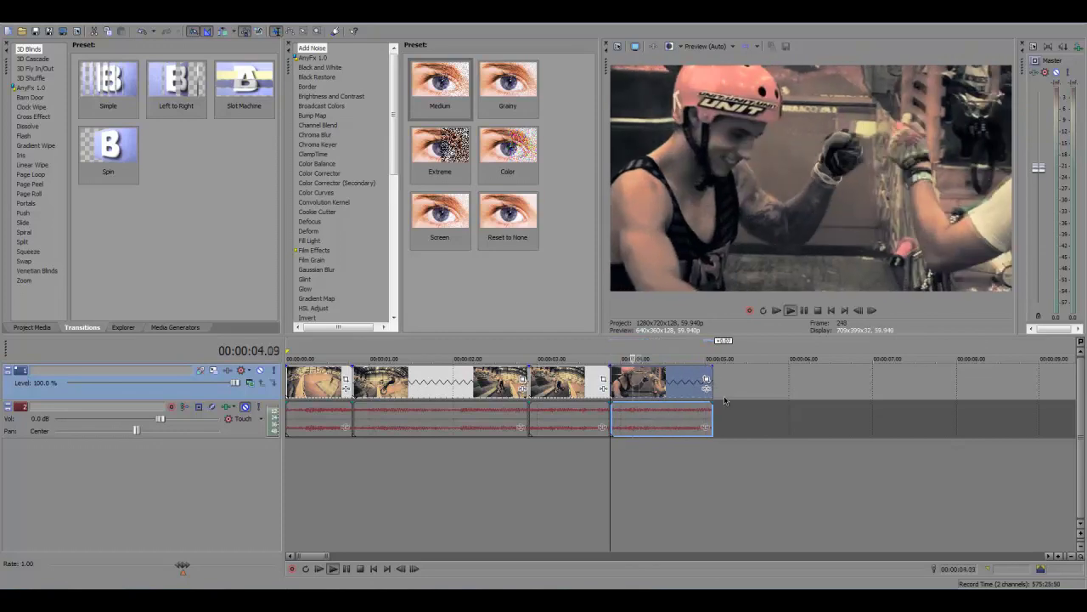
key("space")
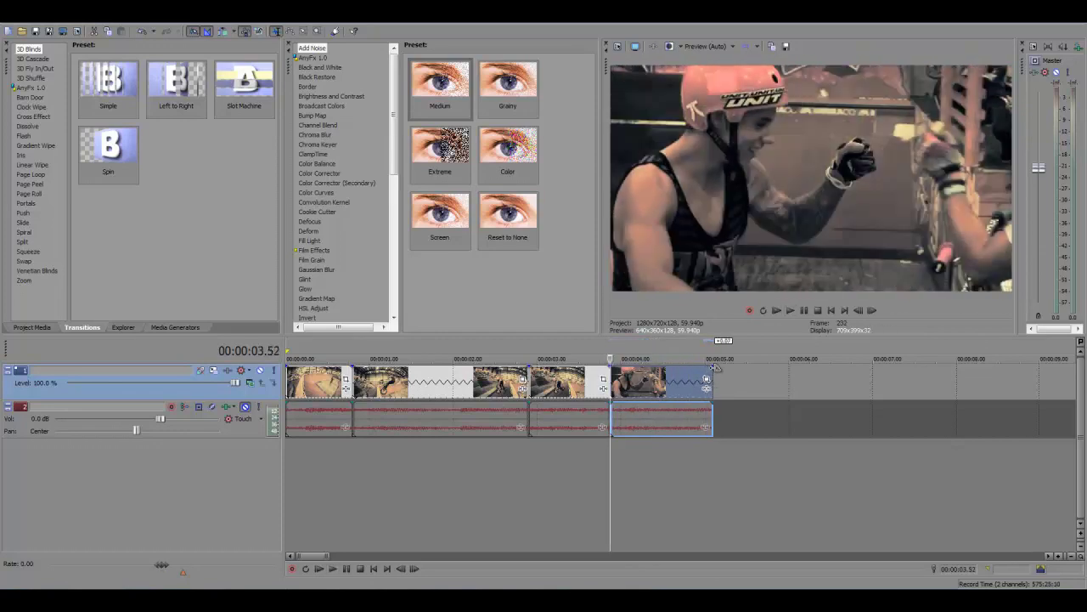
left_click_drag(715, 367, 685, 380)
key("space")
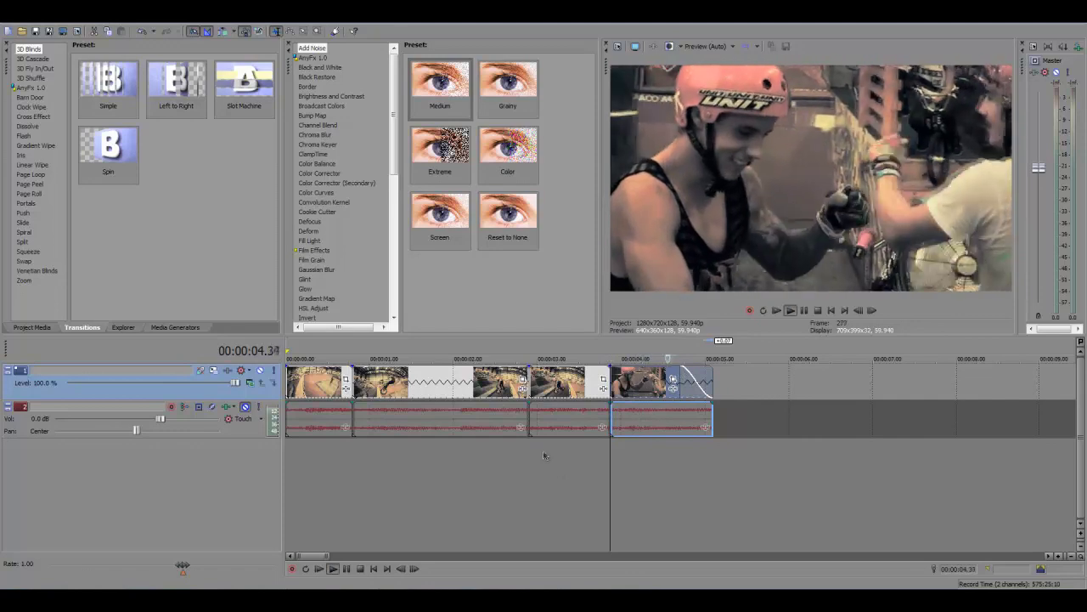
left_click(294, 380)
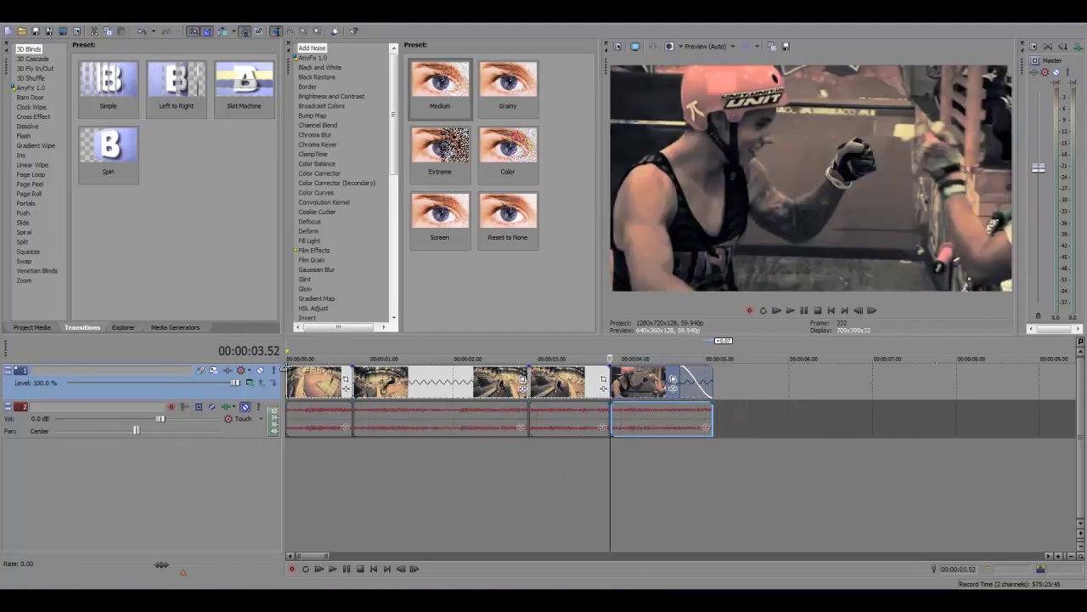
key("space")
key("space")
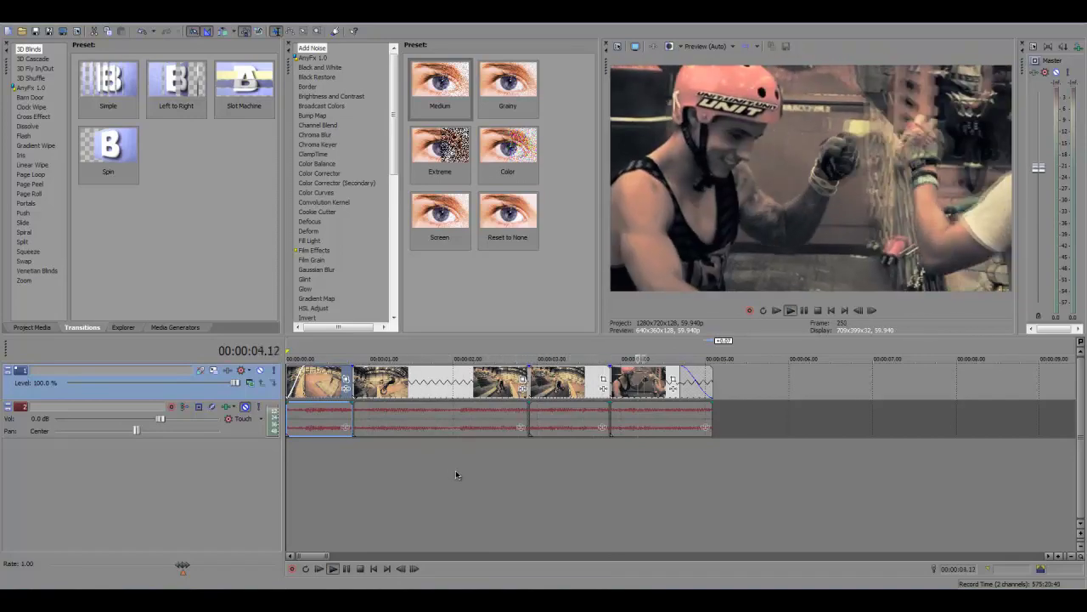
key("c")
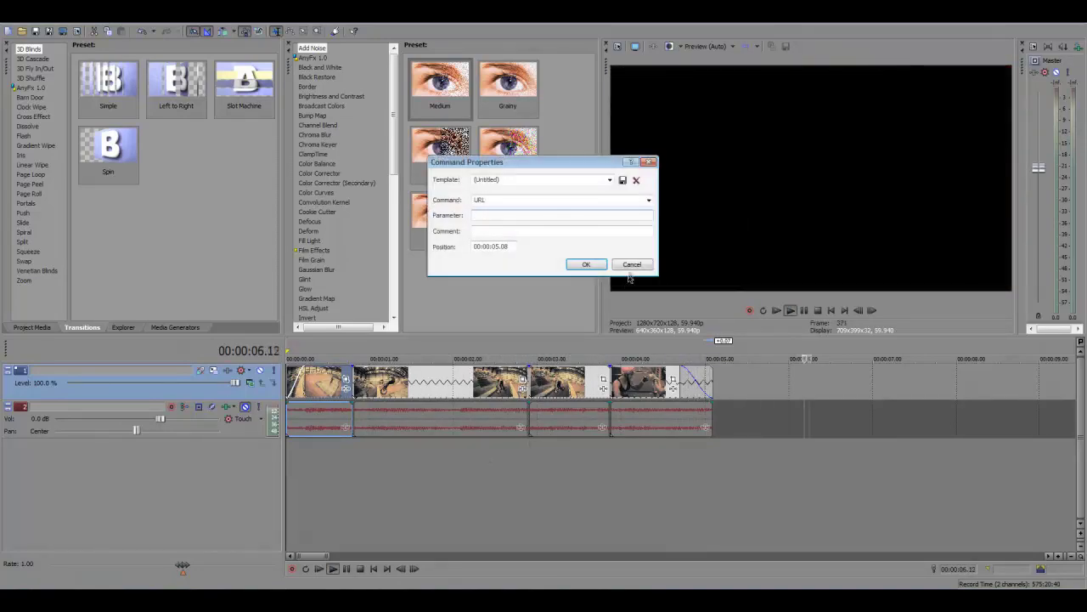
left_click(632, 264)
left_click(321, 396)
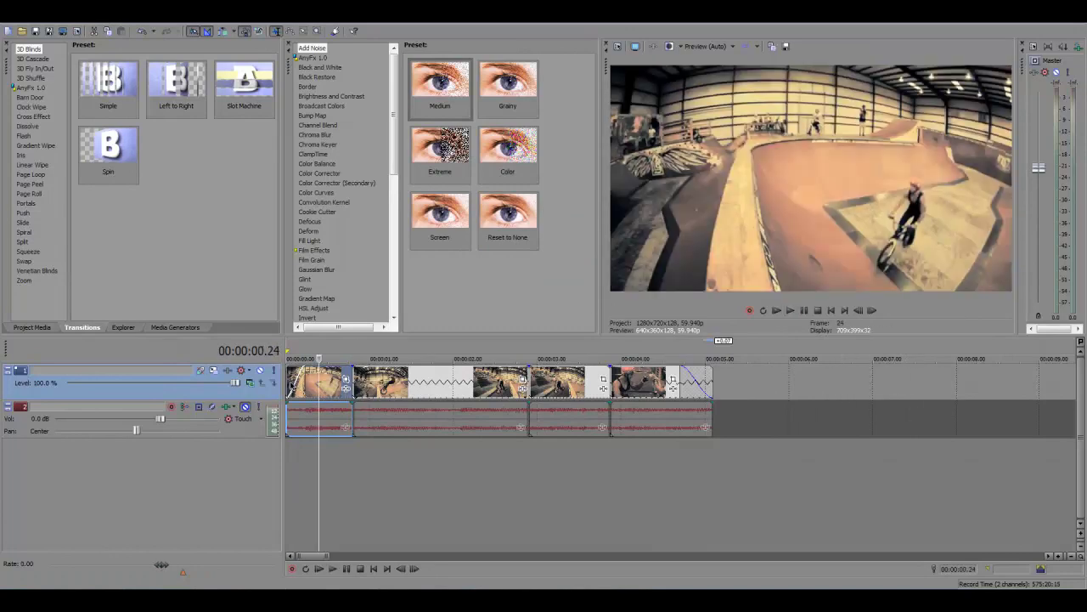
- Drag a loop region from 00:00:00.00 to 00:00:05.06 and play the edit within it
left_click(292, 357)
left_click_drag(290, 355, 711, 355)
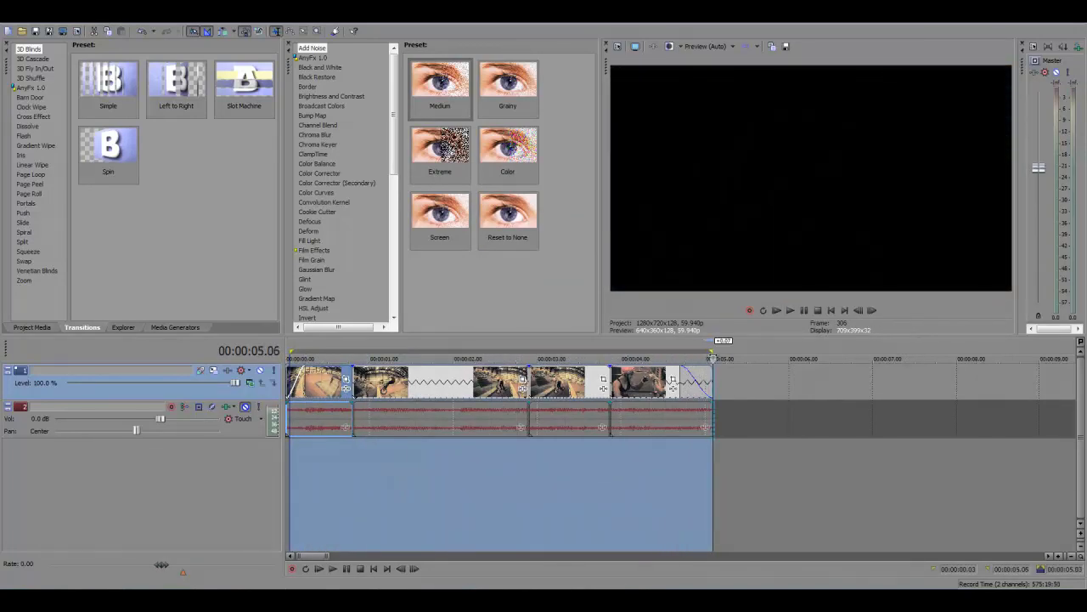
left_click(290, 353)
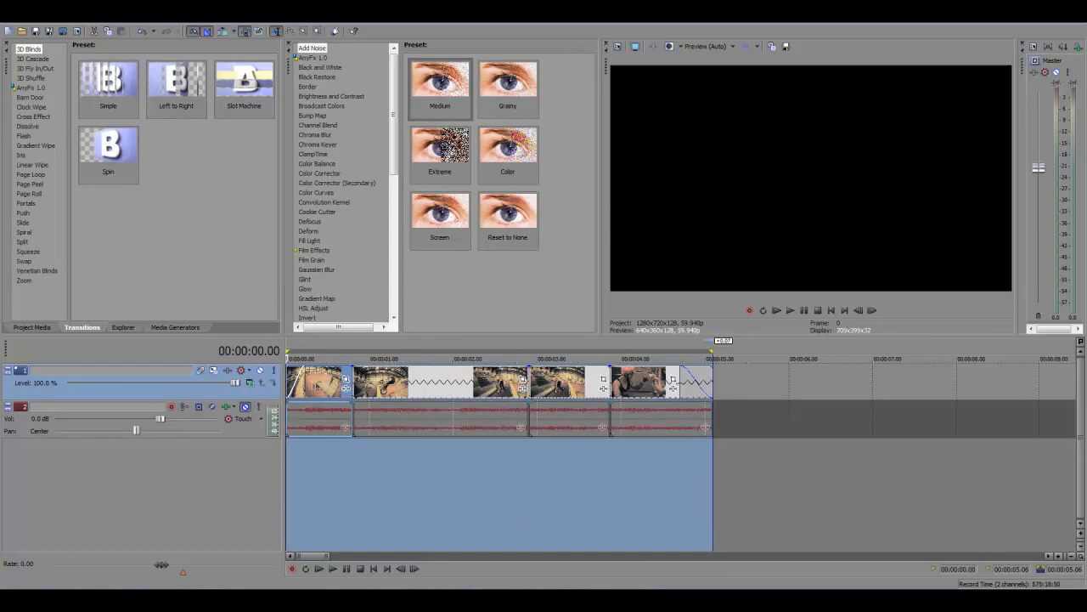
key("space")
key("space")
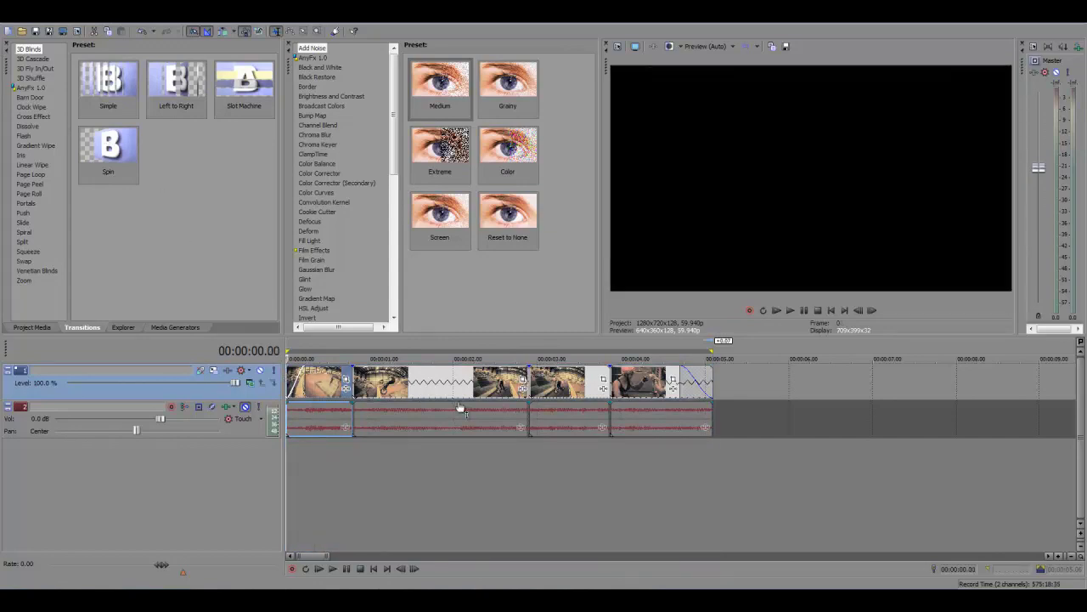
key("space")
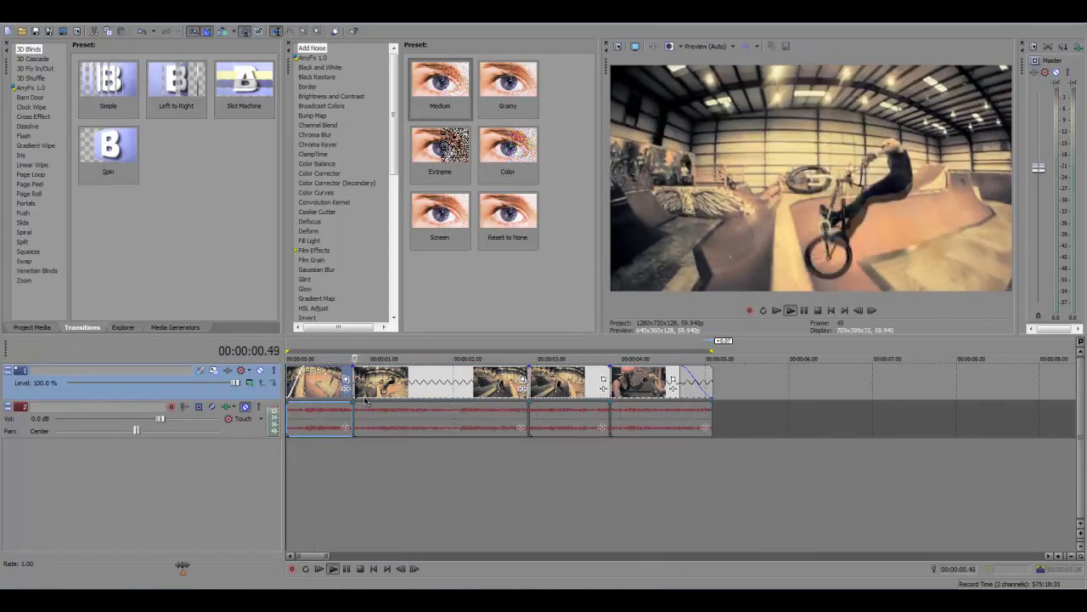